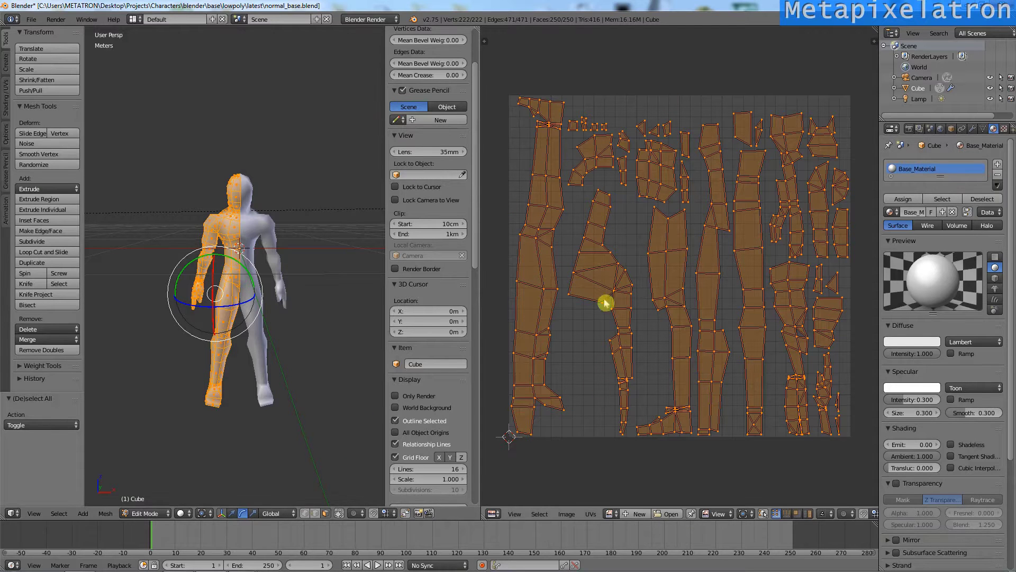
Step: Merge the UV/Image Editor into the 3D View so the viewport spans the full width
left_click_drag(481, 29, 540, 185)
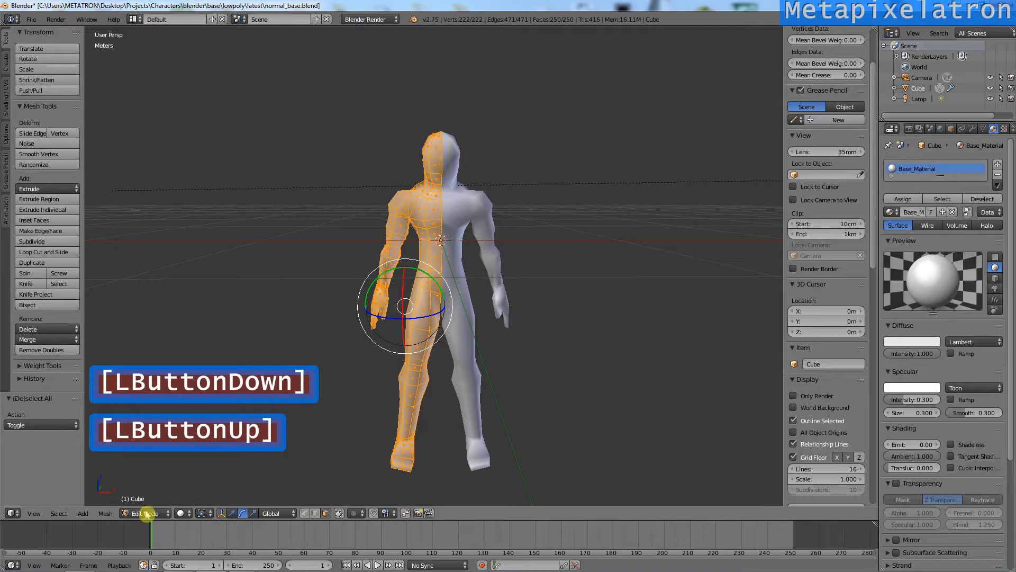
Step: Return to Object Mode, select the humanoid and enable Shadeless on its material
left_click(145, 504)
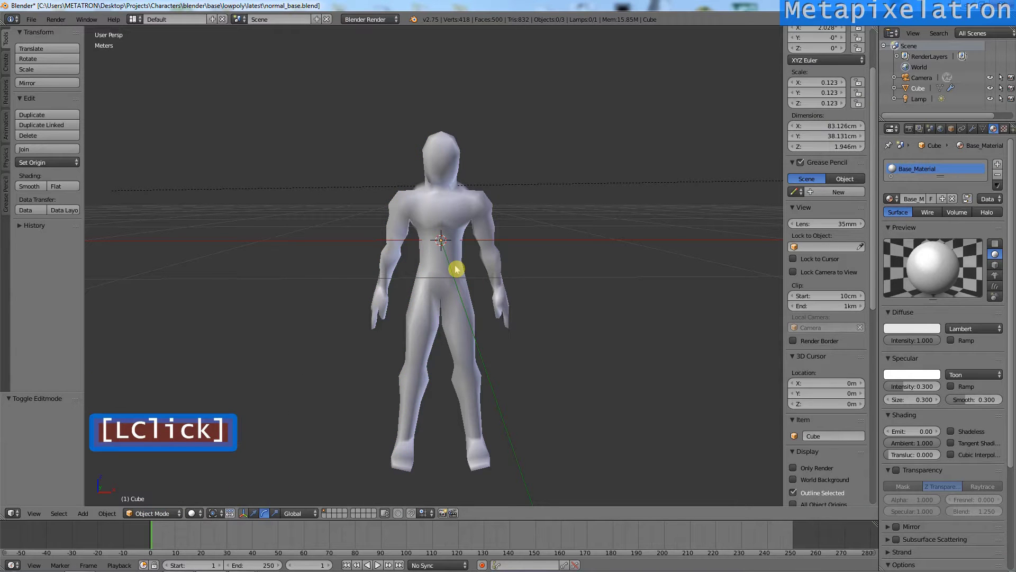
right_click(456, 270)
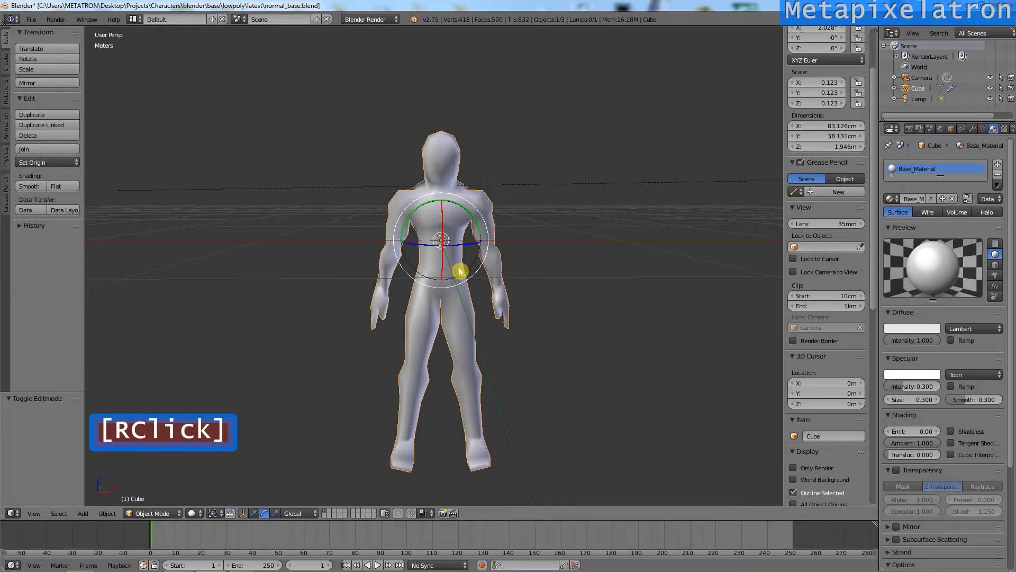
left_click(951, 434)
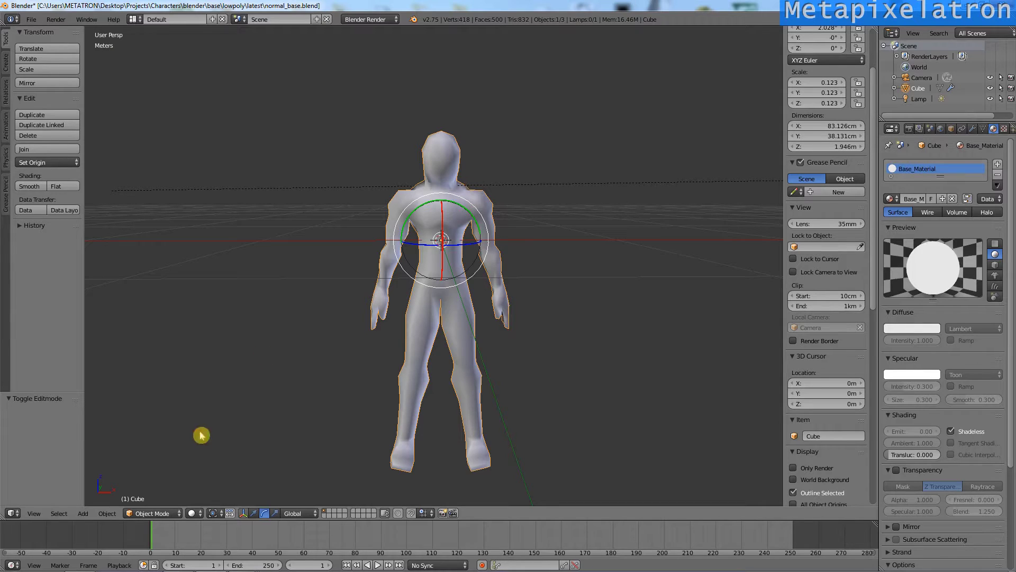
left_click(151, 515)
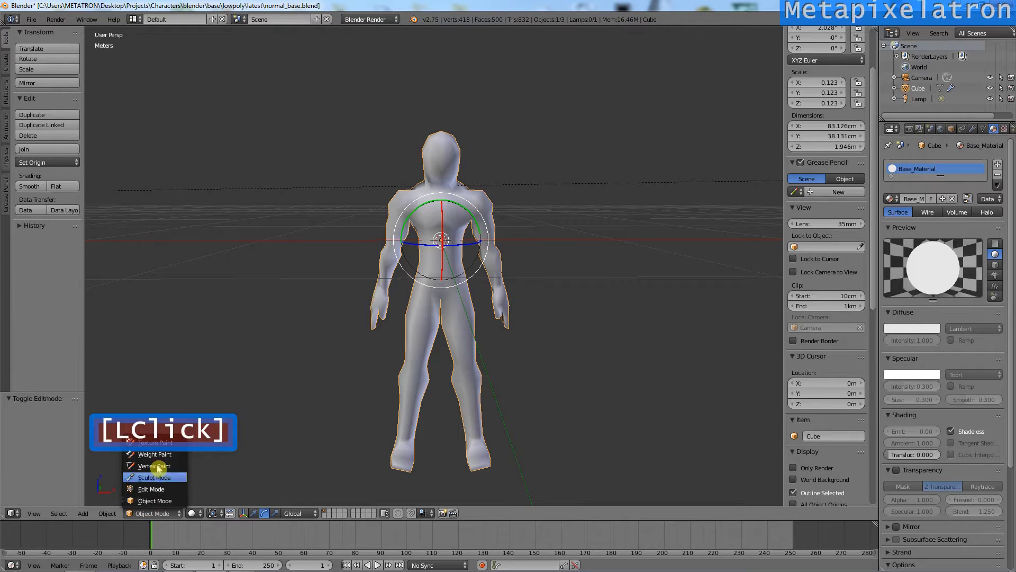
Step: Enter Texture Paint mode and review the Slots tab before returning to Tools
left_click(158, 443)
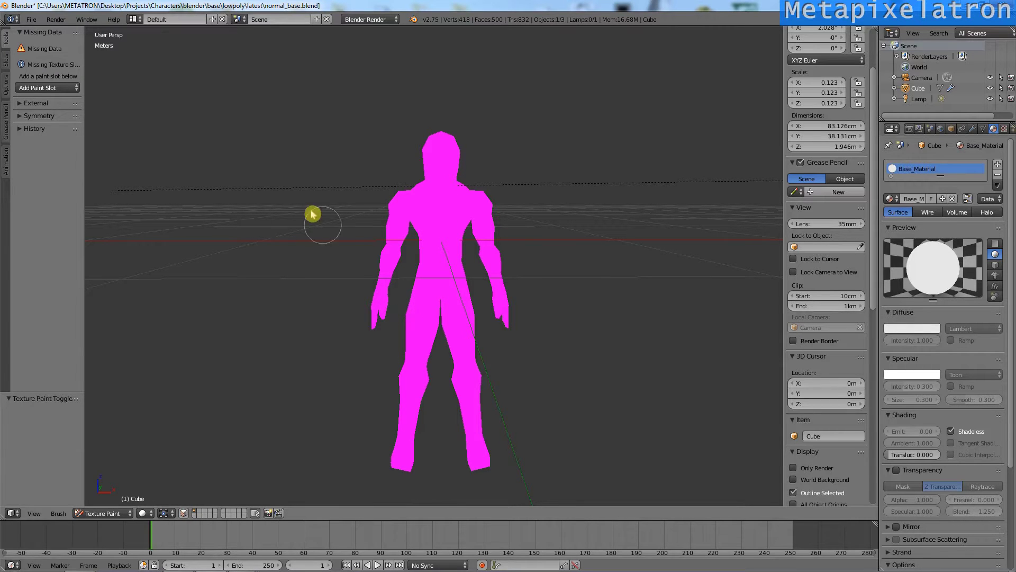
left_click(7, 62)
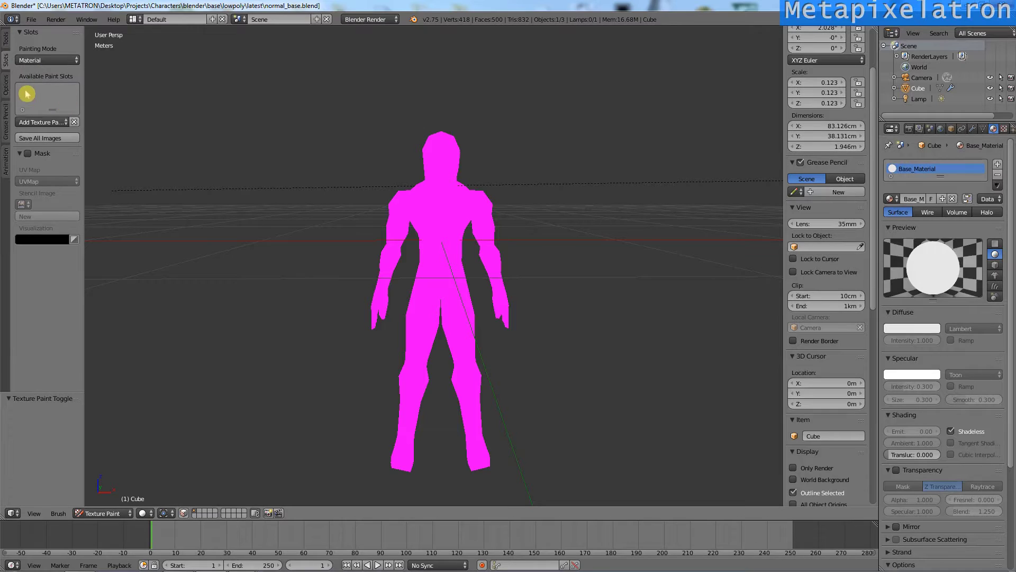
left_click(7, 42)
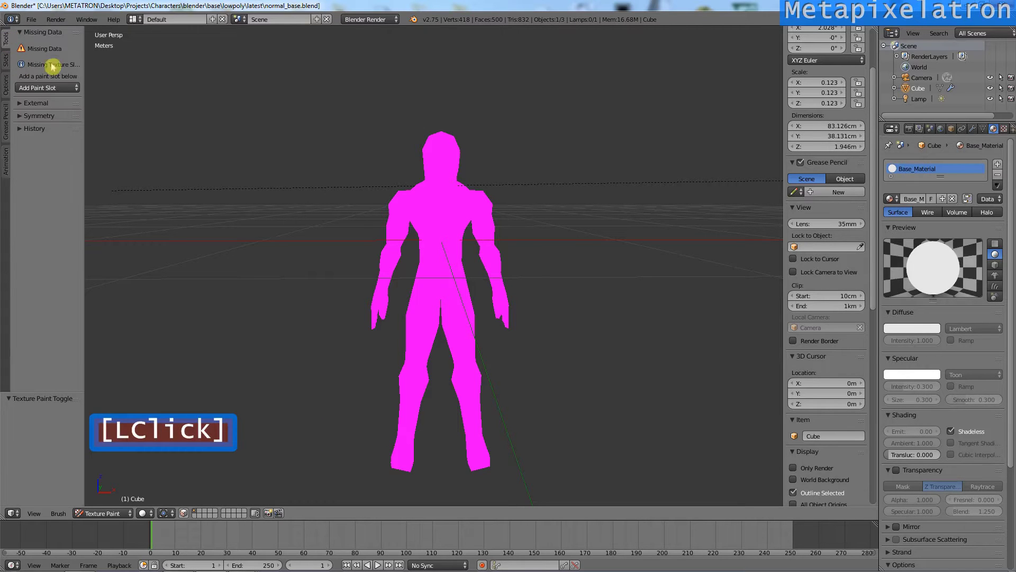
Step: Add a 256×256 Diffuse Color paint slot, turning the character black
left_click(58, 93)
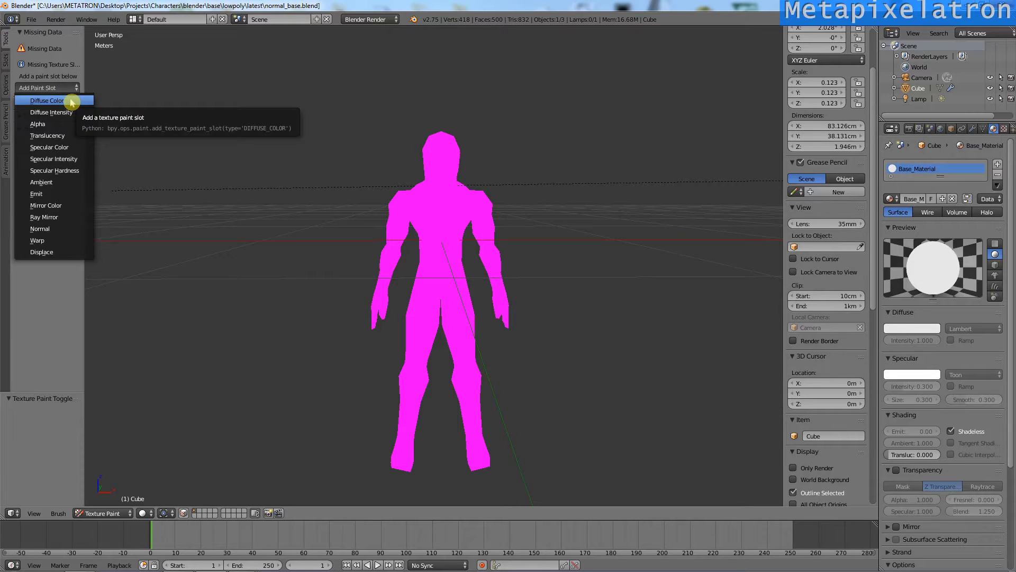
left_click(71, 102)
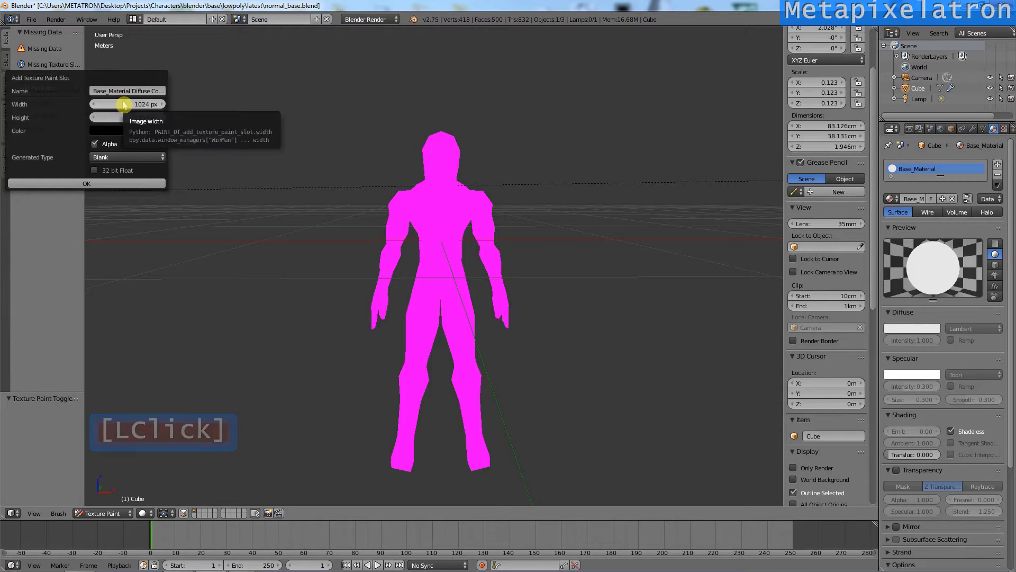
left_click(129, 106)
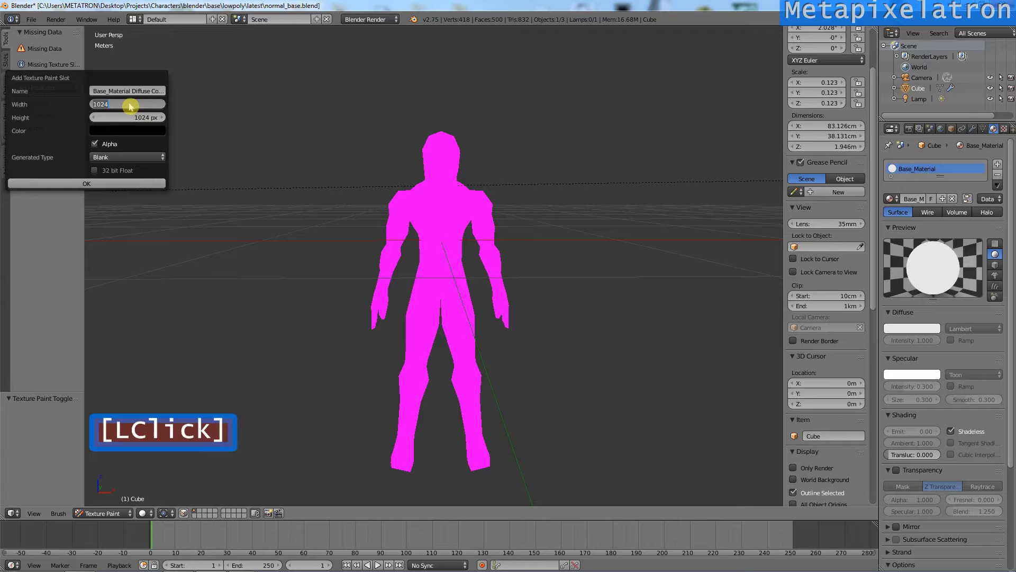
type("256")
key("Return")
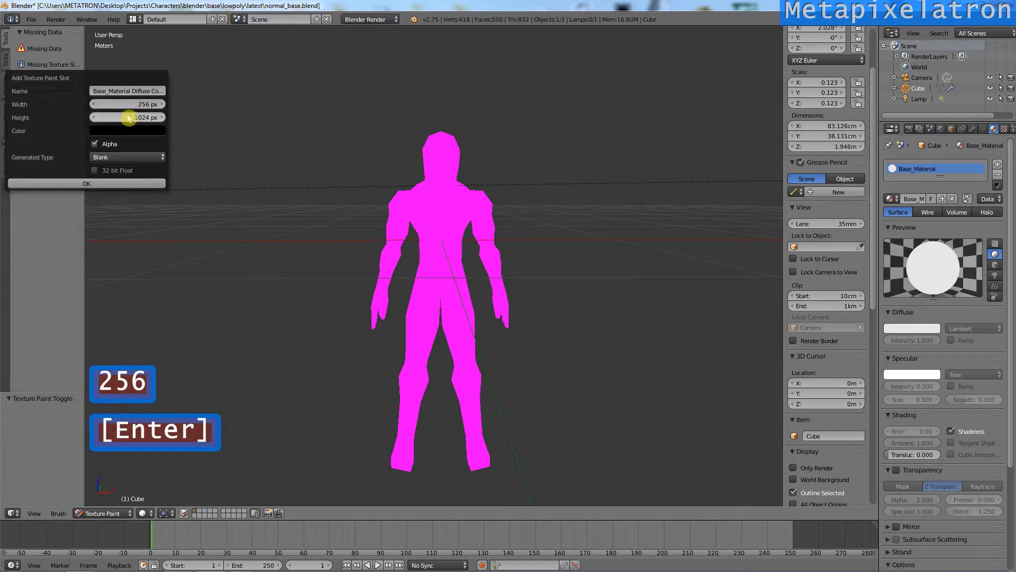
left_click(129, 118)
type("256")
key("Return")
left_click(91, 183)
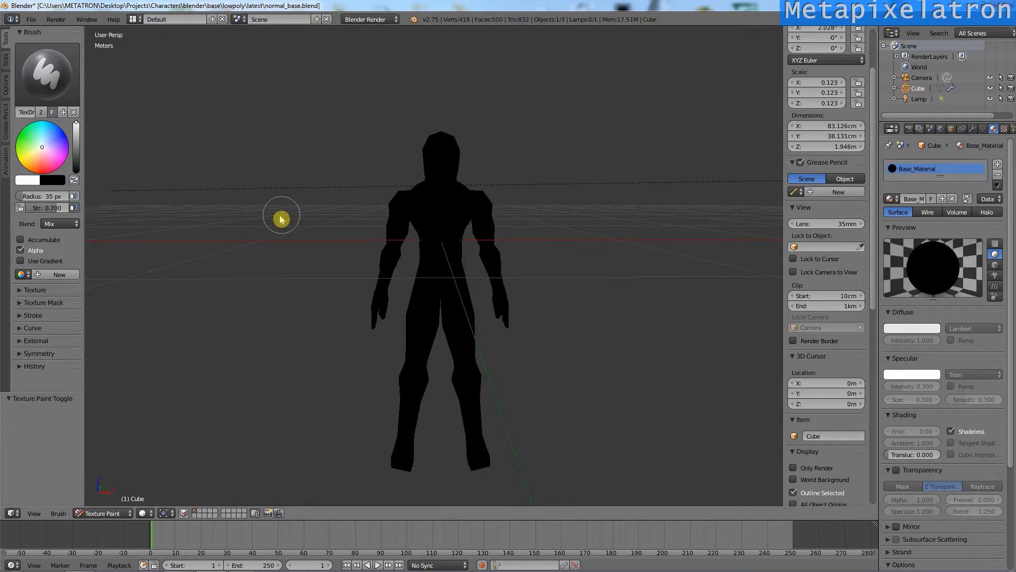
Step: Replace the brush with a new one at 36 px radius and 0.6 strength
left_click(75, 112)
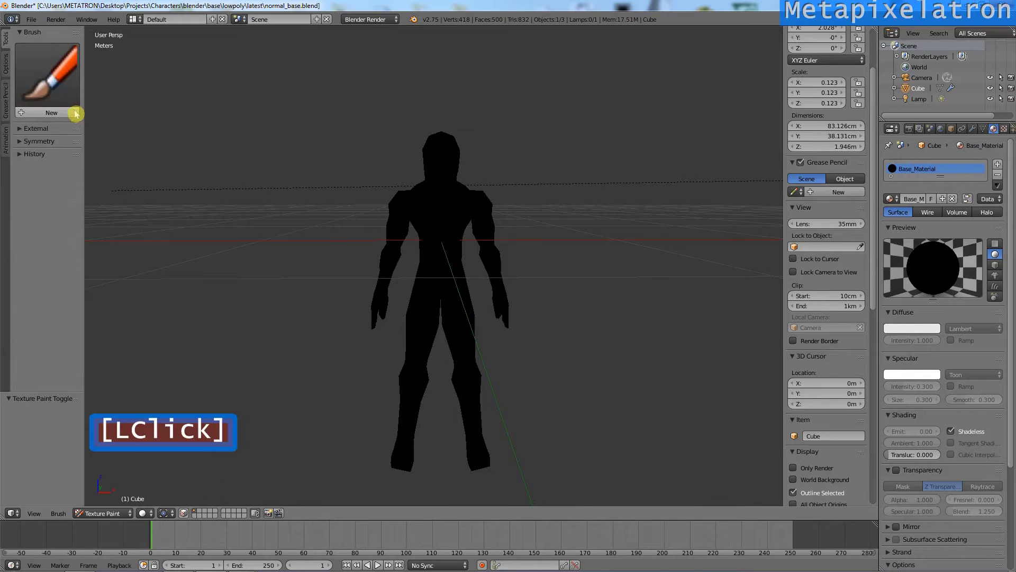
left_click(39, 114)
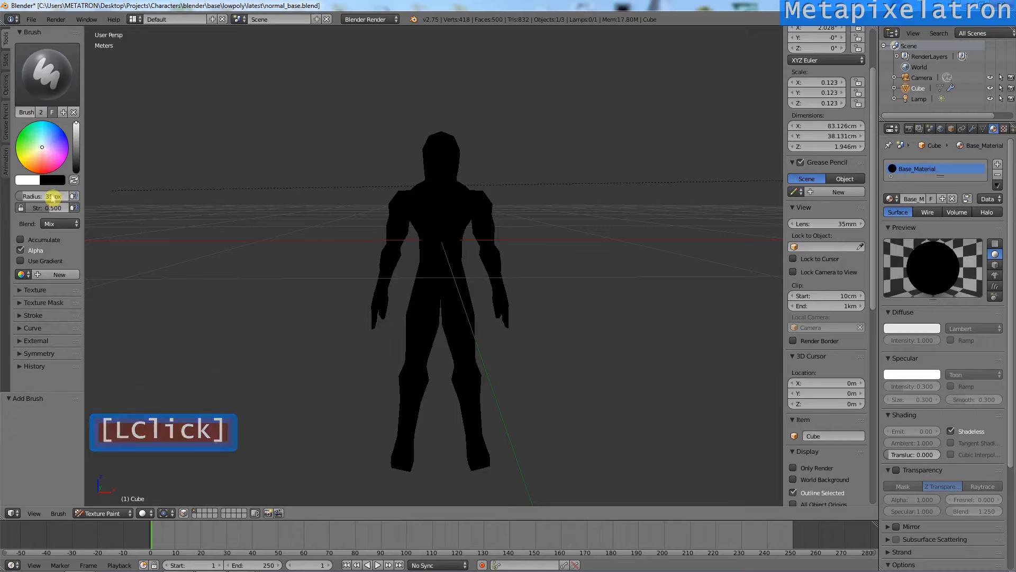
type("36")
key("Return")
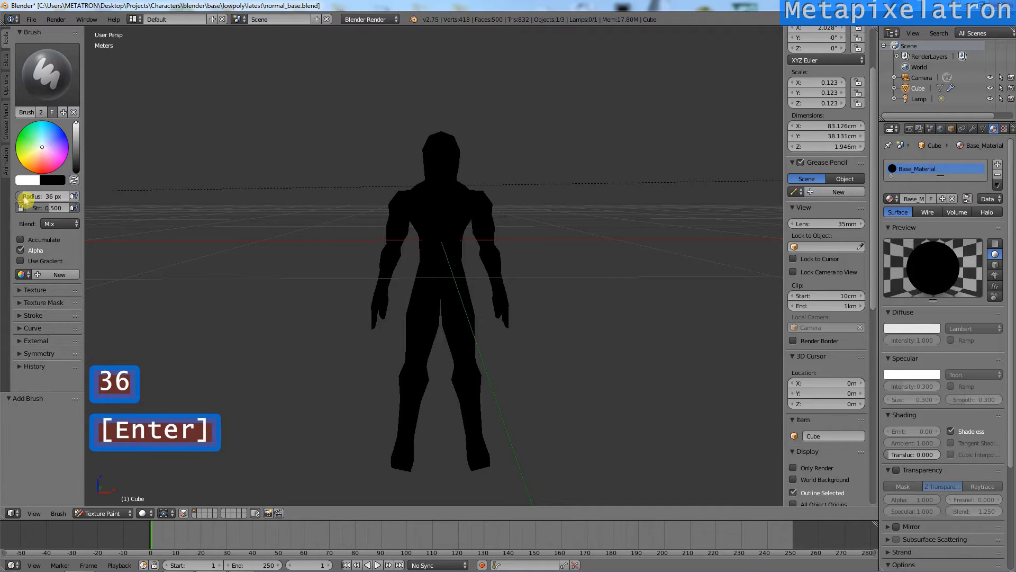
left_click(61, 209)
type("0.6")
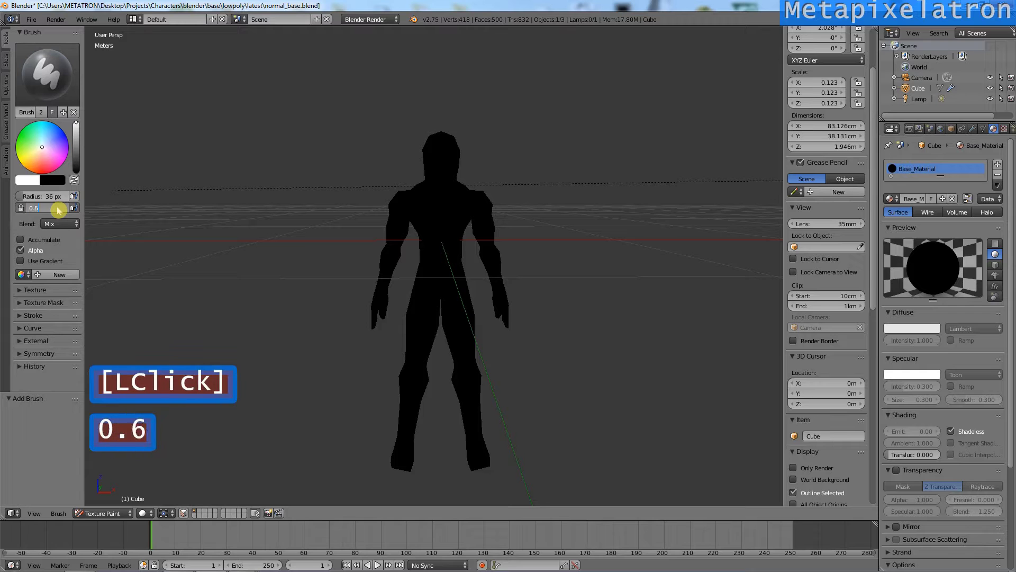
key("Return")
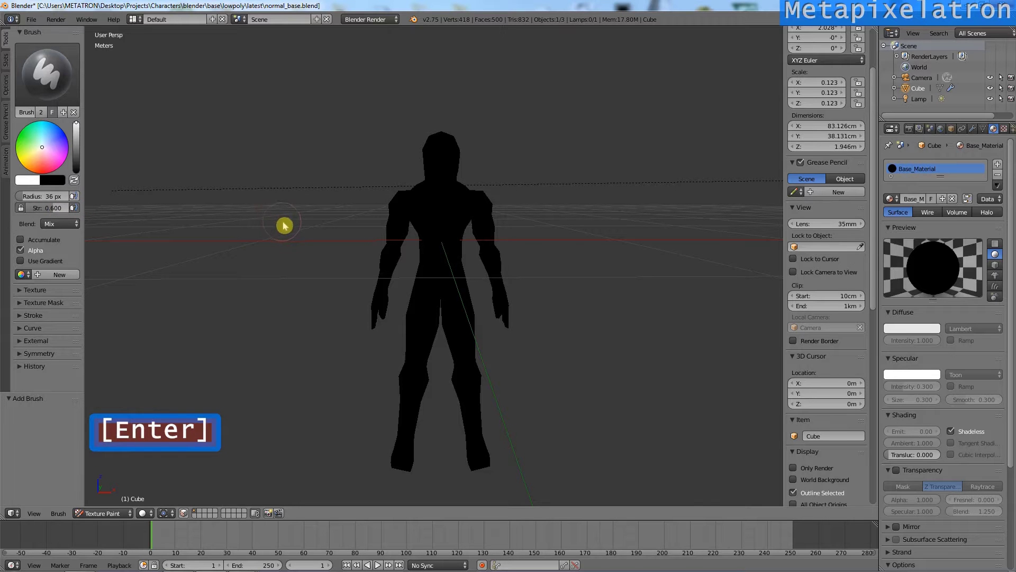
left_click(437, 231, "alt")
scroll(438, 231, "up", 1)
scroll(437, 230, "up", 2)
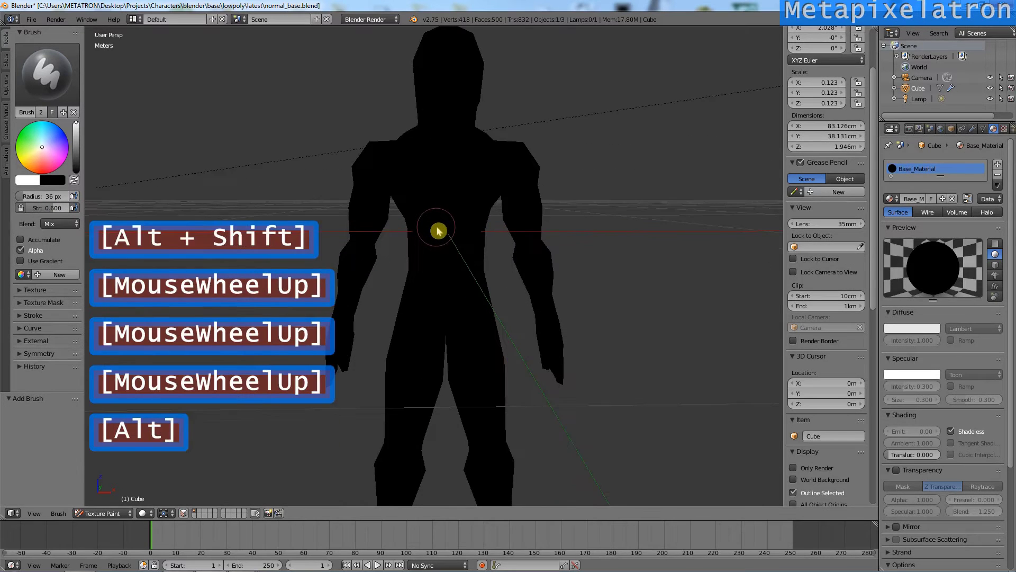
Step: Dab white paint on the chest, then paint over the dabs in black
left_click_drag(438, 230, 431, 227, "alt")
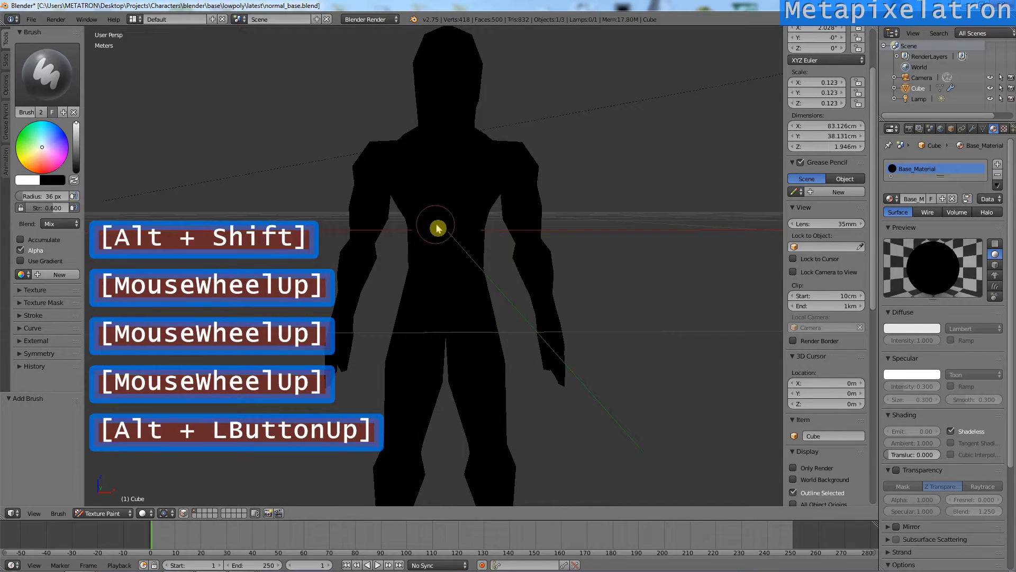
left_click_drag(430, 208, 415, 183)
double_click(404, 199)
left_click(421, 200)
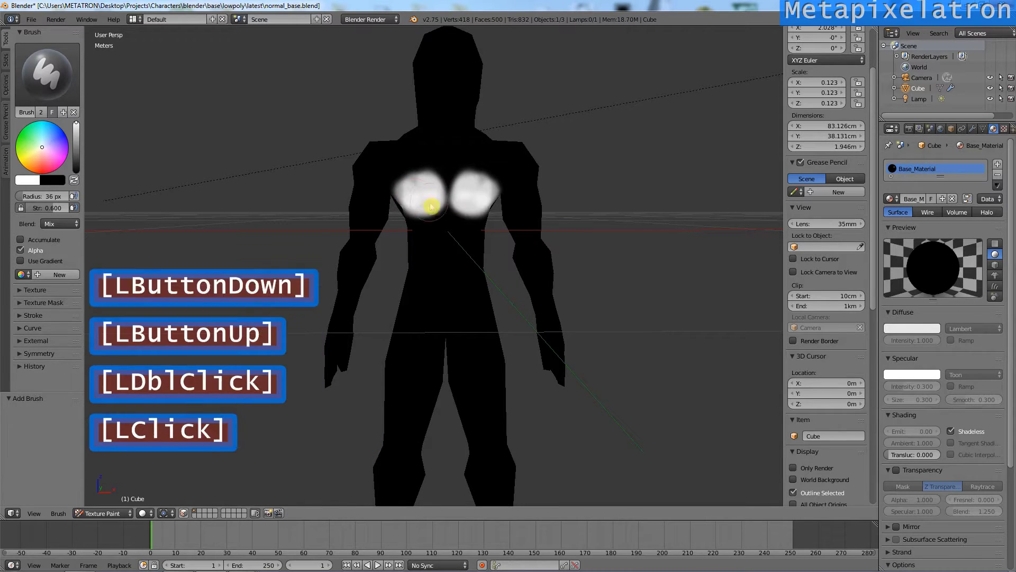
key("x")
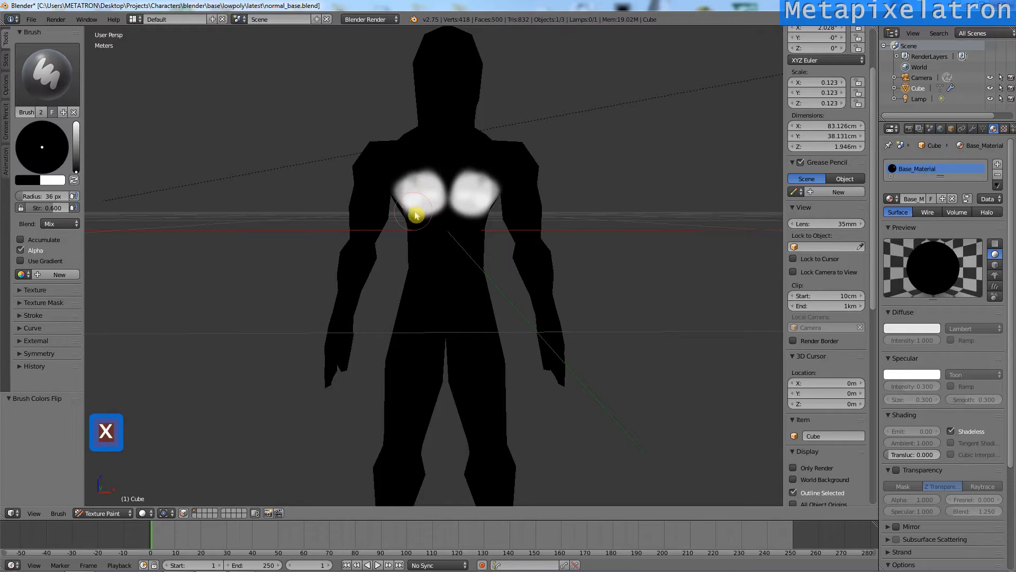
mouse_move(416, 214)
left_mouse_down()
mouse_move(425, 205)
mouse_move(416, 184)
mouse_move(406, 198)
mouse_move(440, 211)
mouse_move(428, 198)
left_mouse_up()
double_click(424, 205)
double_click(406, 194)
key("x")
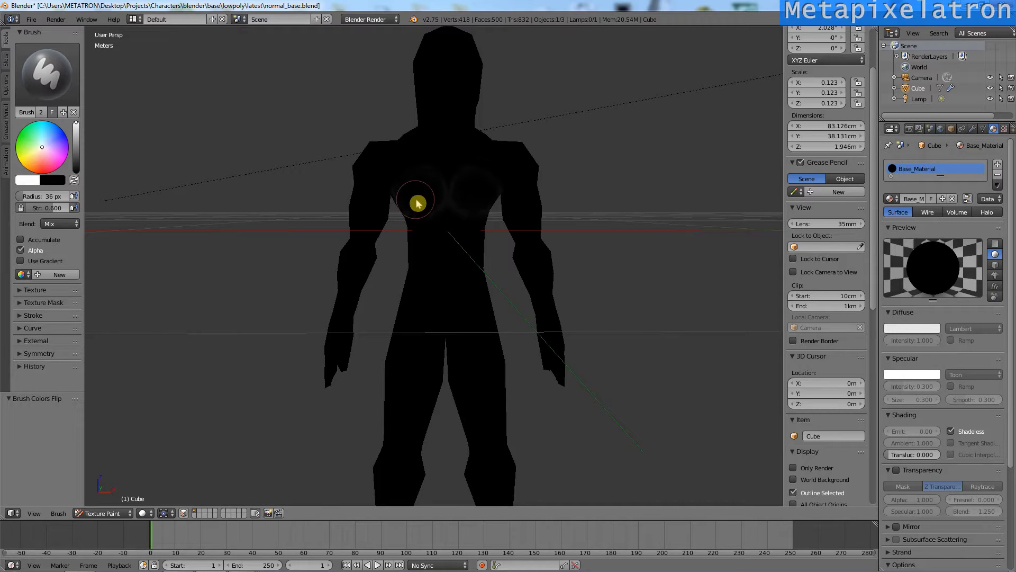
Step: Paint white across the chest, abdomen, head and torso, undoing stray strokes
mouse_move(417, 203)
left_mouse_down()
mouse_move(445, 227)
mouse_move(445, 294)
mouse_move(447, 203)
mouse_move(391, 299)
mouse_move(481, 254)
left_mouse_up()
scroll(447, 202, "down", 2)
left_click(442, 246)
scroll(438, 209, "up", 3)
double_click(437, 209)
scroll(481, 255, "up", 2)
scroll(586, 277, "down", 1)
key("ctrl+z")
mouse_move(585, 277)
left_mouse_down()
mouse_move(496, 399)
mouse_move(453, 363)
mouse_move(533, 302)
mouse_move(437, 272)
mouse_move(551, 283)
mouse_move(609, 273)
mouse_move(484, 318)
mouse_move(479, 305)
left_mouse_up()
scroll(438, 272, "down", 1)
scroll(438, 272, "down", 1)
scroll(608, 272, "down", 2)
scroll(483, 318, "up", 1)
double_click(435, 261)
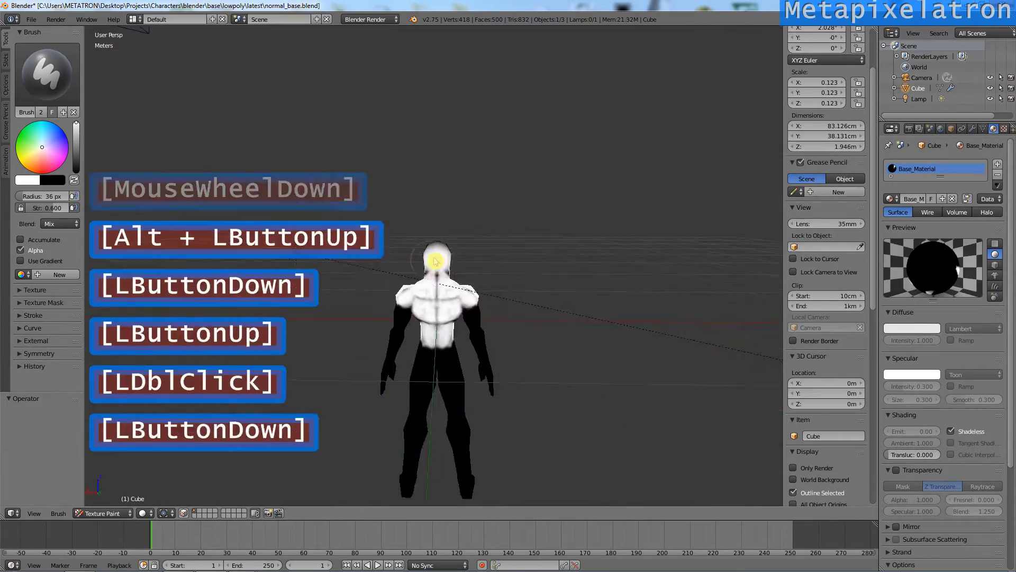
mouse_move(436, 261)
left_mouse_down("alt")
mouse_move(390, 354)
mouse_move(585, 245)
mouse_move(511, 276)
mouse_move(469, 231)
mouse_move(465, 194)
mouse_move(494, 289)
mouse_move(508, 206)
mouse_move(458, 289)
mouse_move(504, 256)
mouse_move(504, 272)
mouse_move(450, 324)
mouse_move(473, 273)
mouse_move(404, 379)
mouse_move(479, 431)
mouse_move(438, 286)
mouse_move(485, 284)
mouse_move(297, 297)
mouse_move(533, 415)
mouse_move(477, 386)
mouse_move(484, 249)
left_mouse_up("alt")
scroll(391, 354, "up", 2)
scroll(586, 245, "down", 2)
scroll(512, 276, "up", 5)
scroll(494, 288, "down", 2)
scroll(458, 288, "down", 2)
scroll(480, 431, "up", 5)
scroll(446, 297, "down", 1)
scroll(445, 297, "down", 3)
scroll(532, 415, "up", 2)
left_click(533, 414)
key("ctrl+z")
scroll(484, 249, "down", 1)
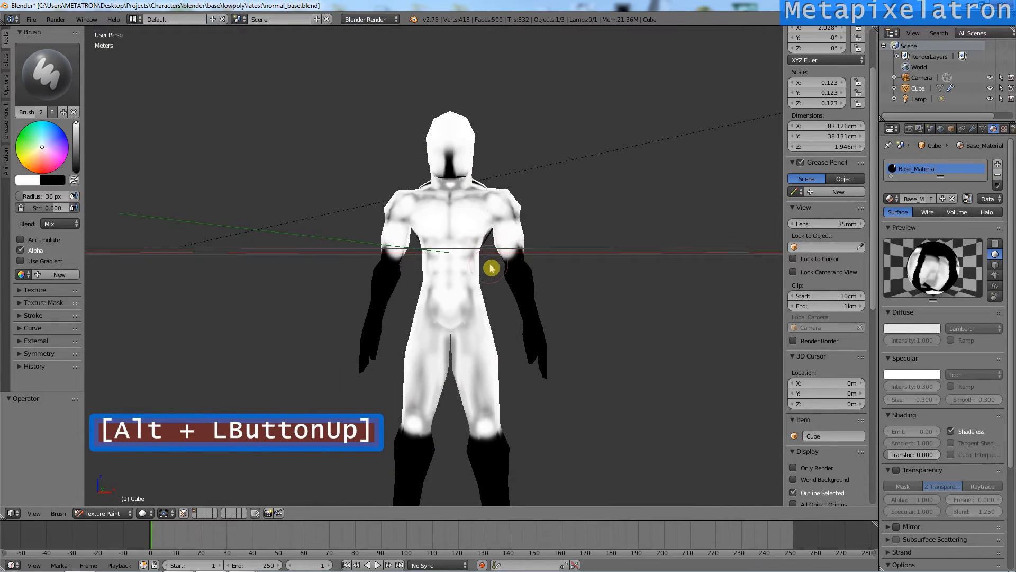
Step: Return to Object Mode and show the character with its painted texture in the viewport
left_click(113, 517)
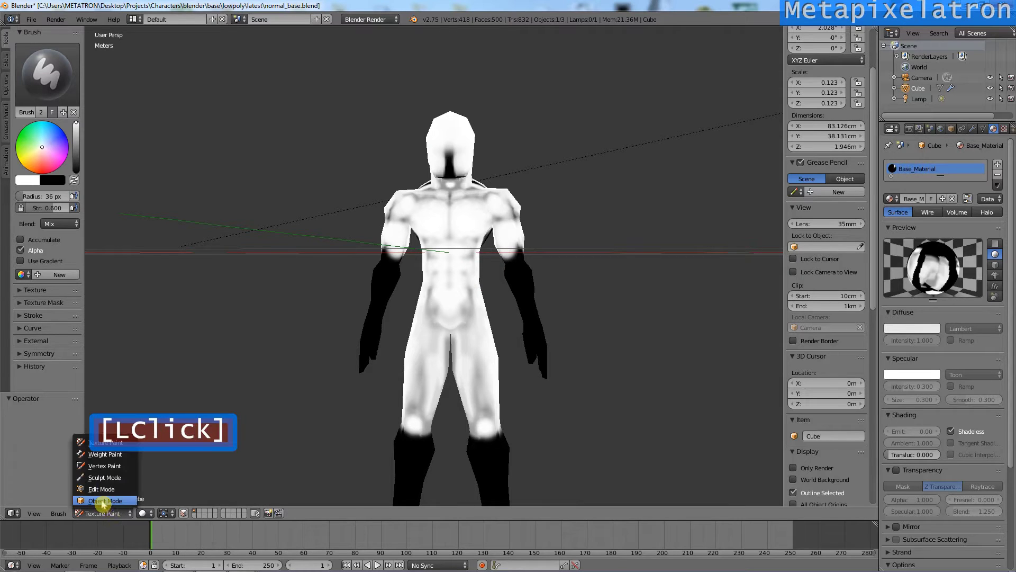
left_click(103, 503)
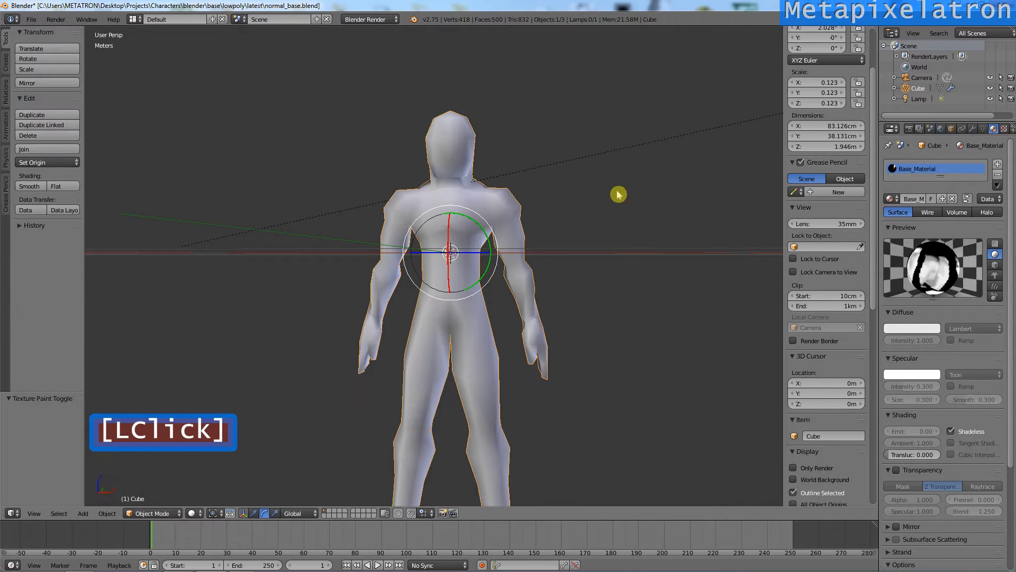
left_click(194, 513)
left_click(233, 467)
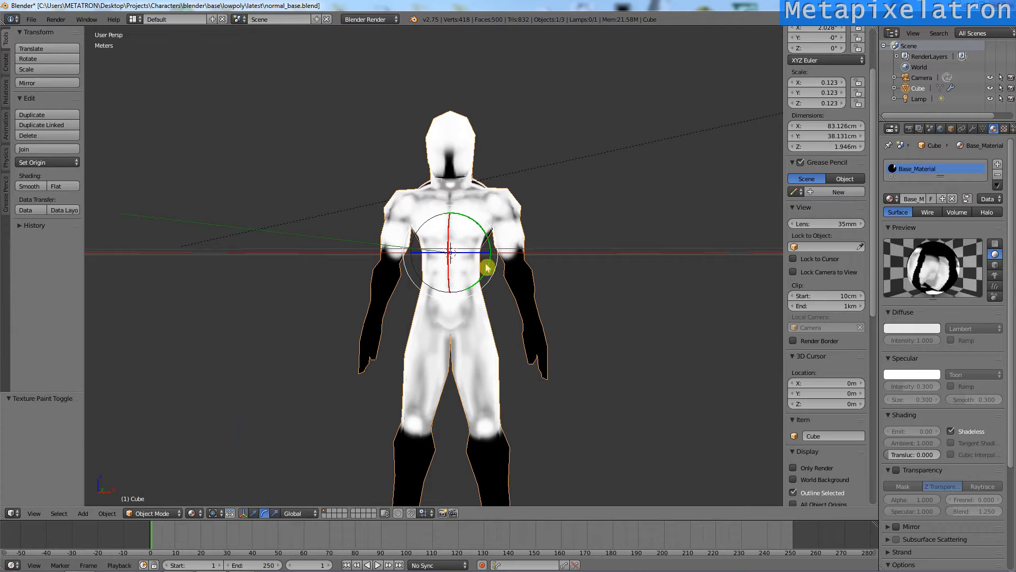
Step: Turn off Shadeless on the character's material and bring up the texture settings
left_click(951, 431)
left_click_drag(526, 257, 547, 257, "alt")
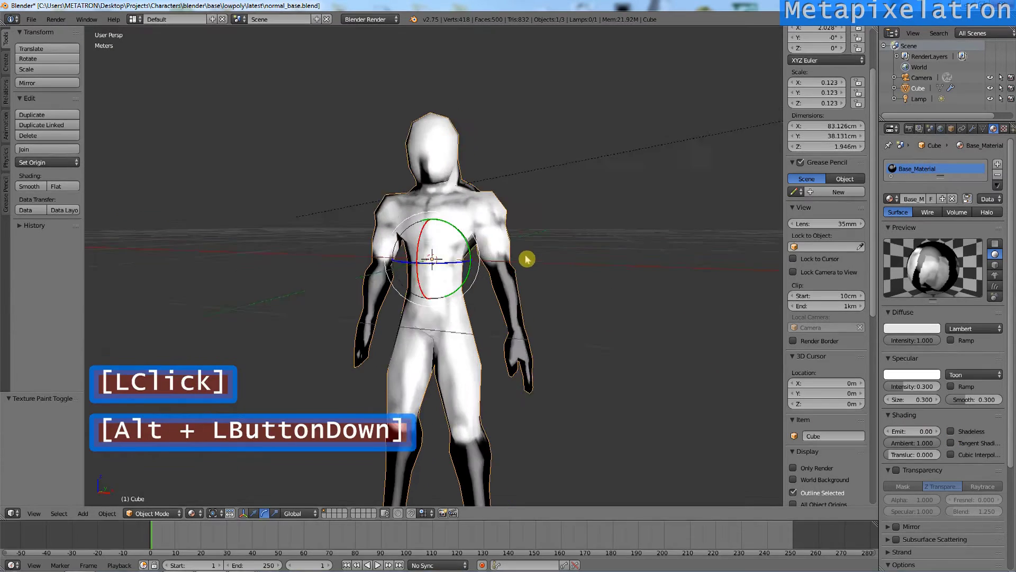
scroll(570, 247, "up", 1)
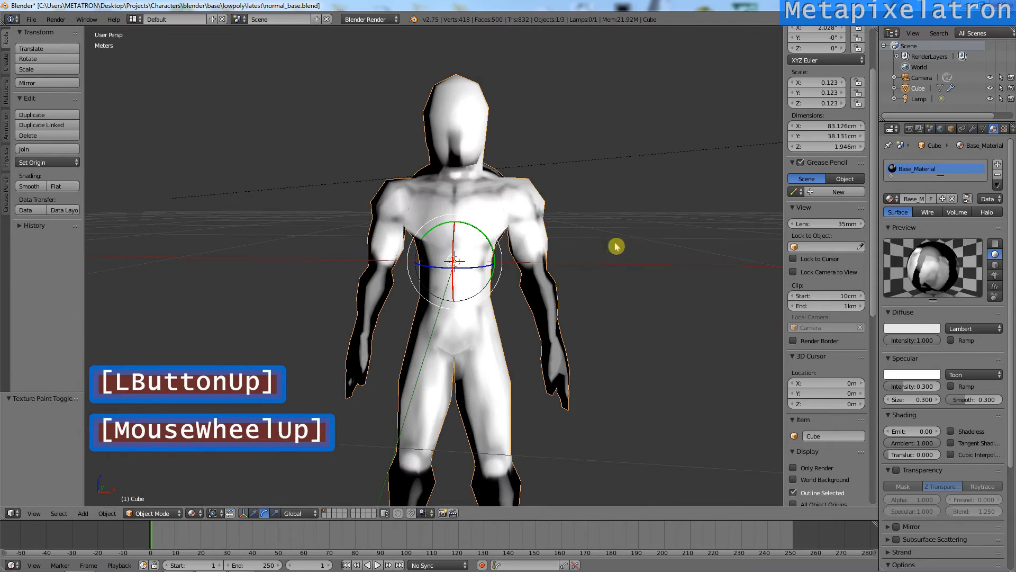
left_click(1003, 128)
left_click_drag(1011, 271, 1014, 446)
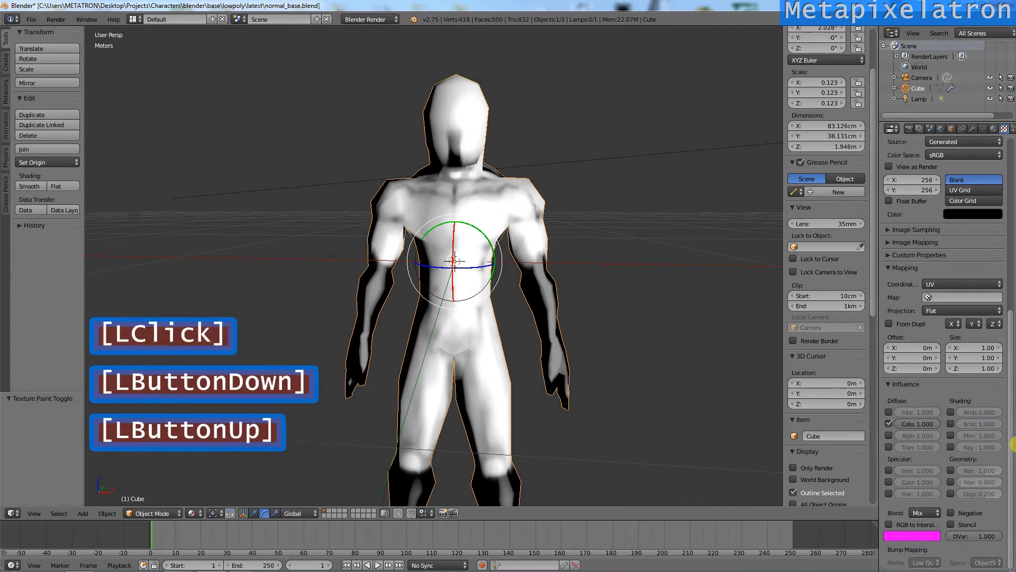
Step: Enable Diffuse Intensity, Specular Intensity, Color, Hardness and Normal influence, with Normal at 3
left_click(888, 412)
left_click(889, 470)
left_click(888, 494)
left_click(950, 470)
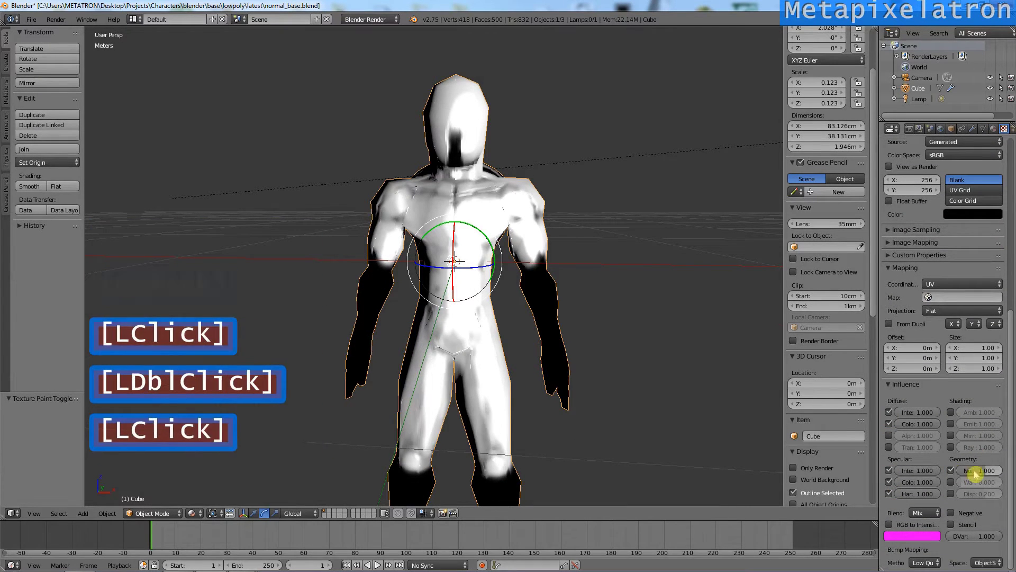
double_click(975, 470)
type("3")
key("Return")
scroll(506, 295, "up", 1)
Step: Orbit and pan around the figure to inspect the shaded surface detail
mouse_move(535, 382)
left_mouse_down("alt")
mouse_move(506, 294)
mouse_move(531, 307)
mouse_move(522, 315)
mouse_move(527, 295)
mouse_move(538, 316)
left_mouse_up("alt")
scroll(506, 294, "up", 2)
scroll(531, 306, "down", 1)
scroll(527, 294, "up", 1)
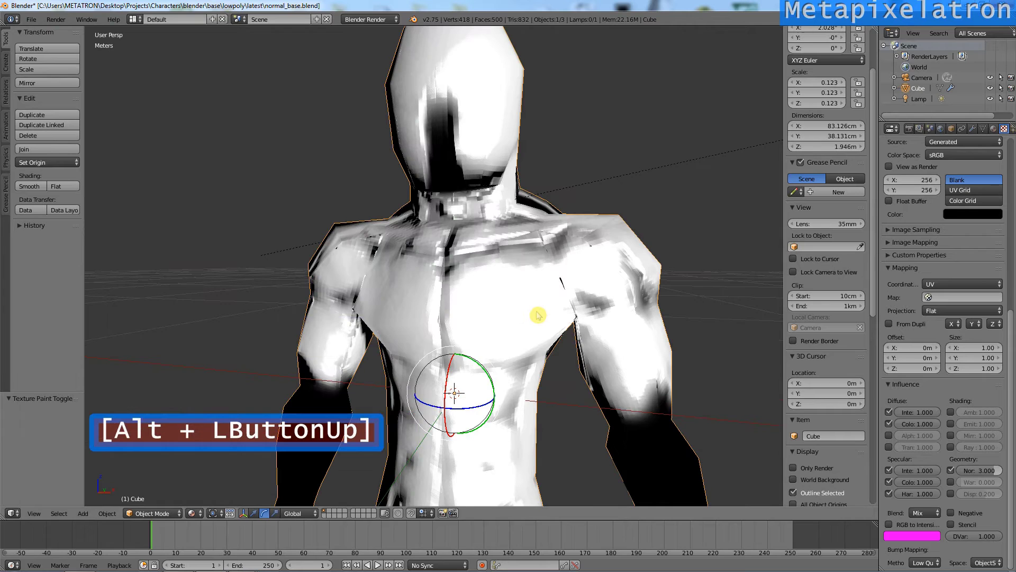
left_click(892, 472)
scroll(599, 249, "up", 2)
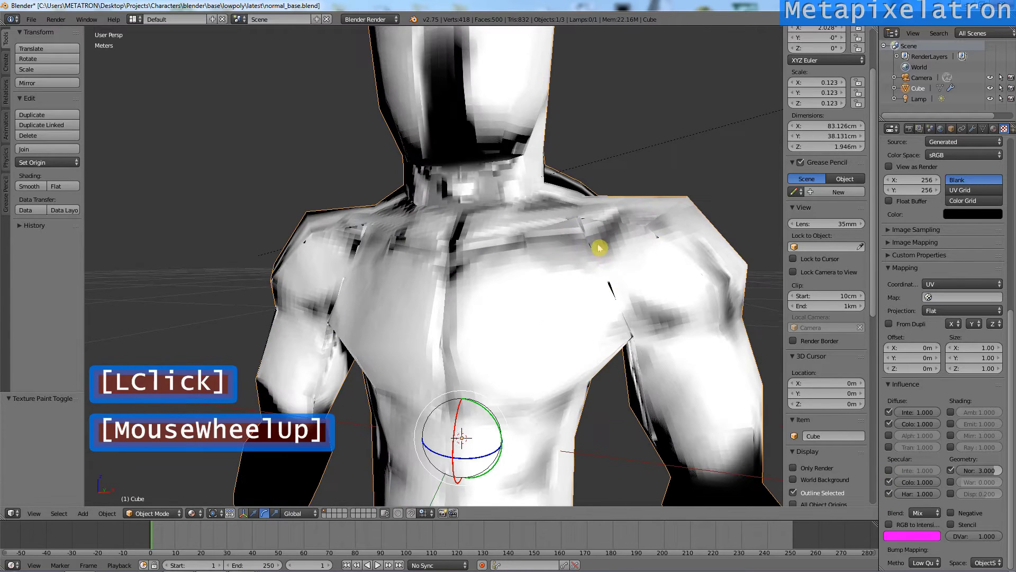
left_click_drag(586, 397, 532, 253, "alt+shift")
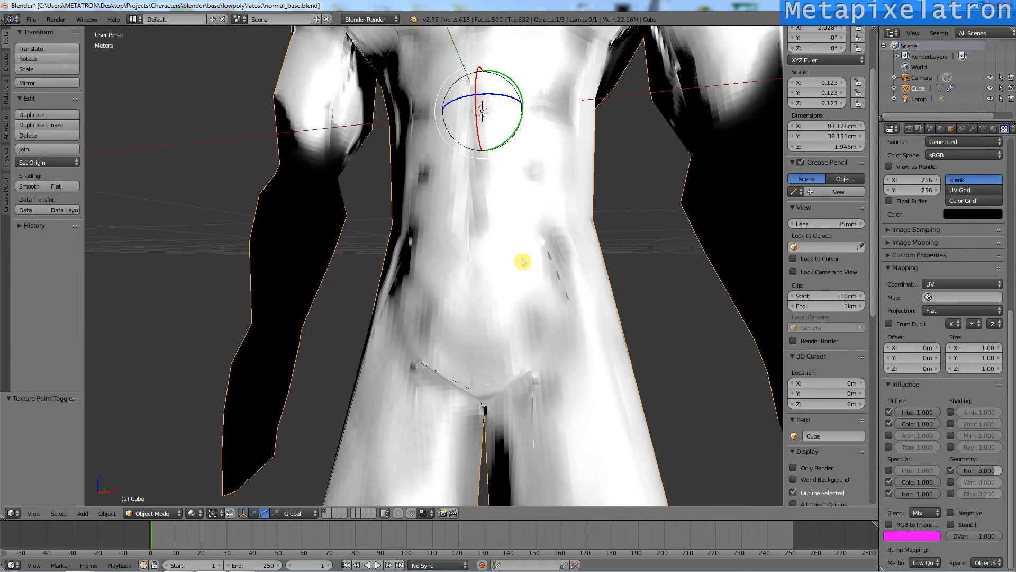
scroll(523, 262, "down", 6)
scroll(495, 265, "down", 3)
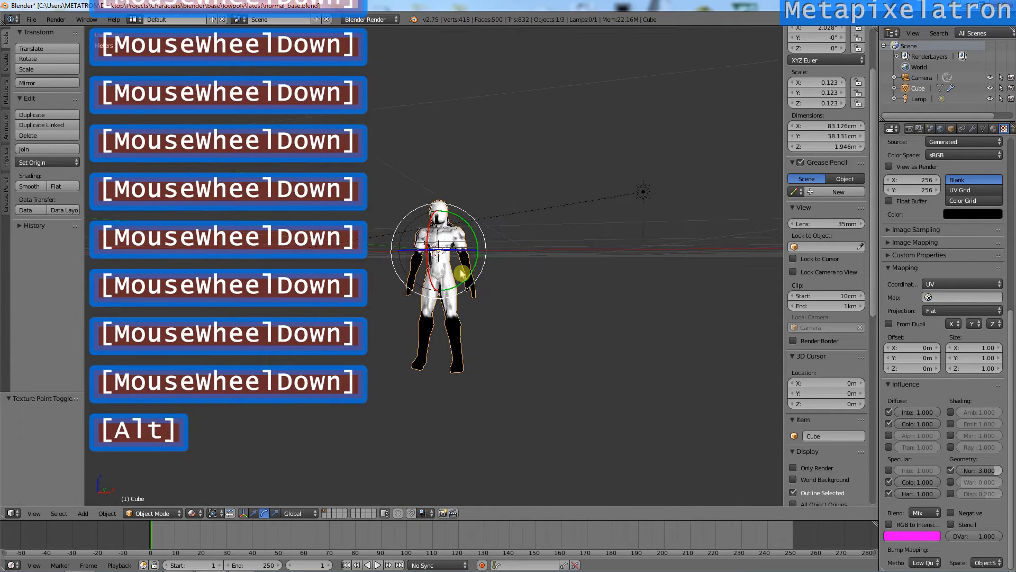
left_click_drag(464, 277, 482, 287, "alt")
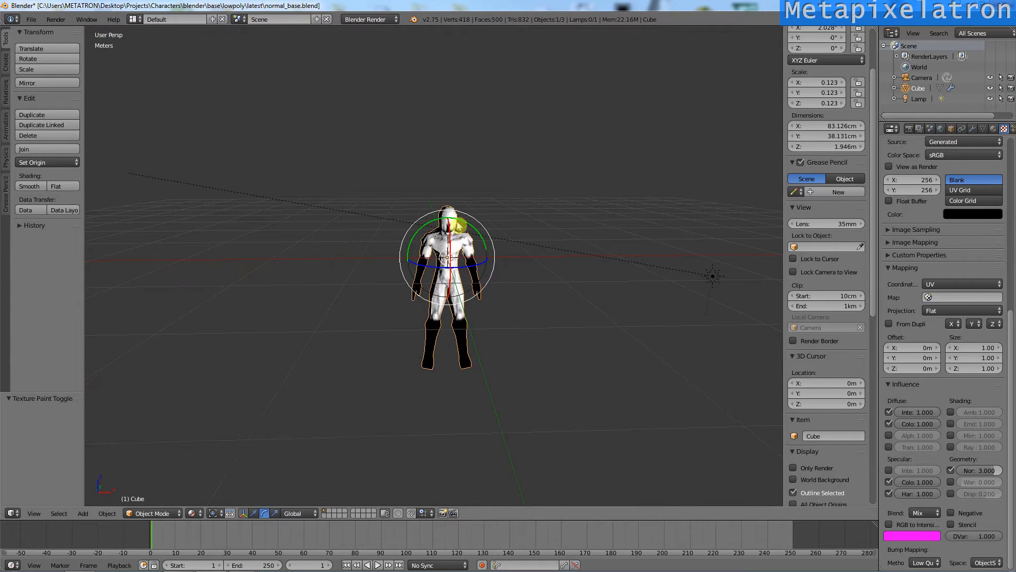
mouse_move(434, 226)
left_mouse_down("alt")
mouse_move(442, 261)
mouse_move(493, 245)
mouse_move(474, 293)
left_mouse_up("alt")
scroll(492, 245, "up", 1)
scroll(474, 293, "up", 6)
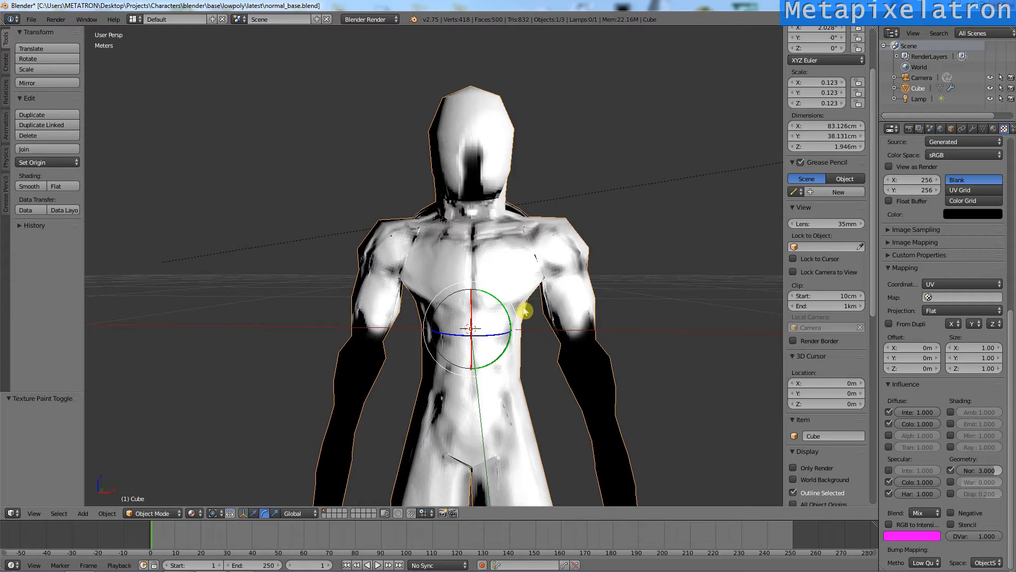
scroll(525, 311, "down", 2)
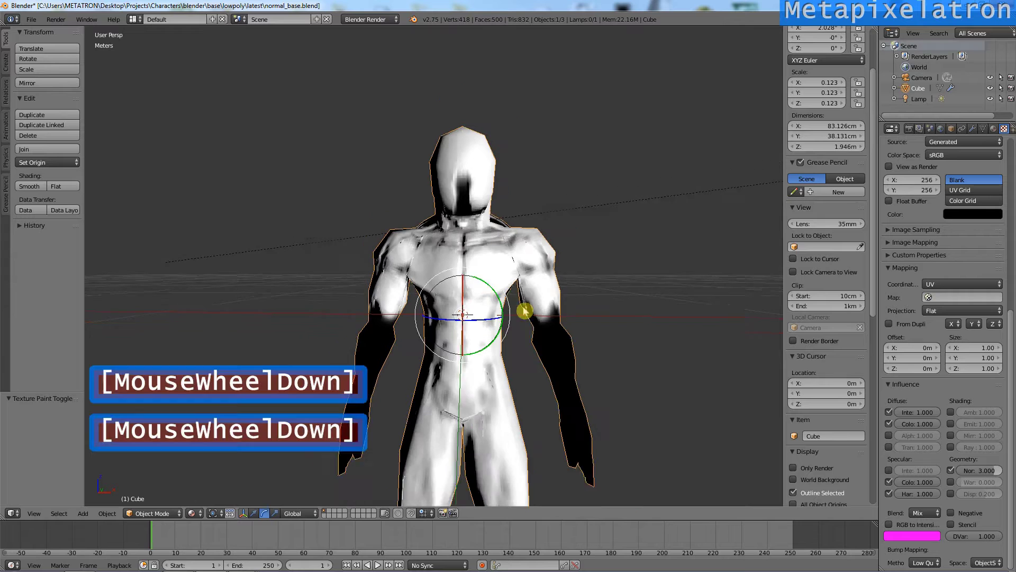
Step: Enter Edit Mode and turn the 3D View into the UV/Image Editor
left_click(143, 514)
left_click(147, 488)
mouse_move(444, 326)
left_mouse_down("alt")
mouse_move(474, 311)
mouse_move(391, 371)
left_mouse_up("alt")
scroll(429, 349, "down", 2)
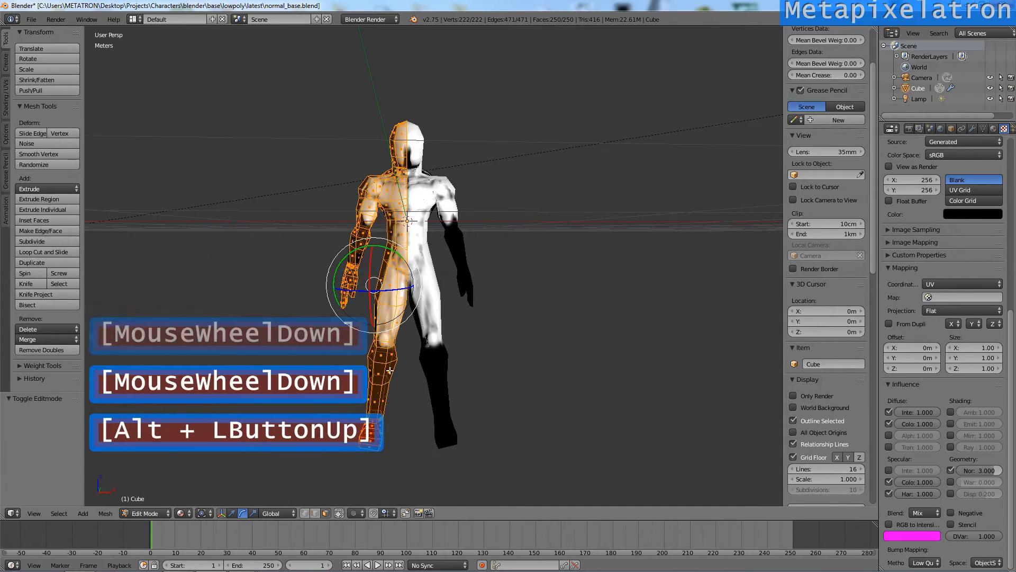
left_click(14, 513)
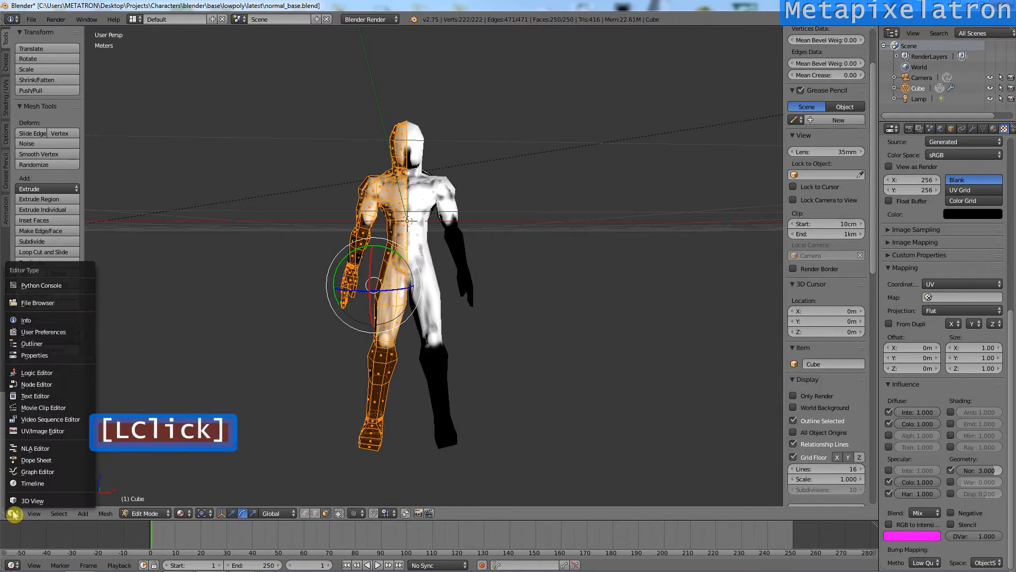
left_click(49, 431)
scroll(425, 304, "up", 3)
scroll(431, 325, "up", 1)
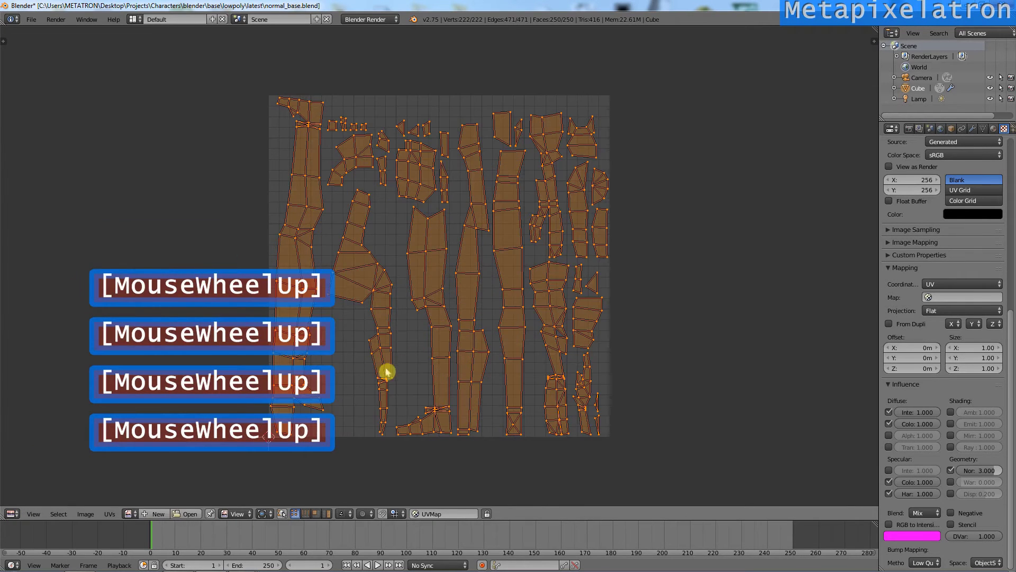
Step: Create a new black 1024×1024 image and bring up the Render properties
left_click(155, 514)
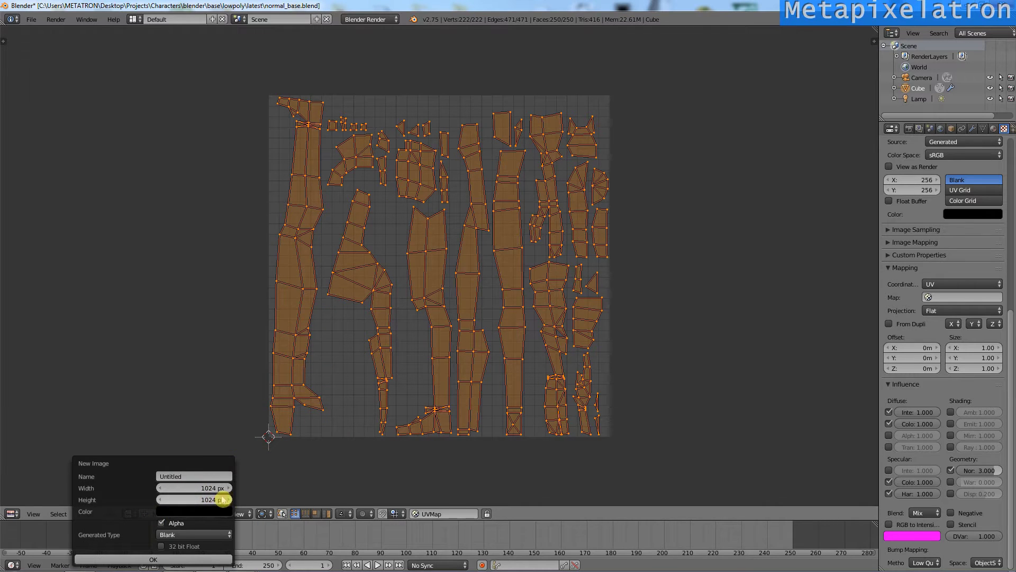
left_click(158, 562)
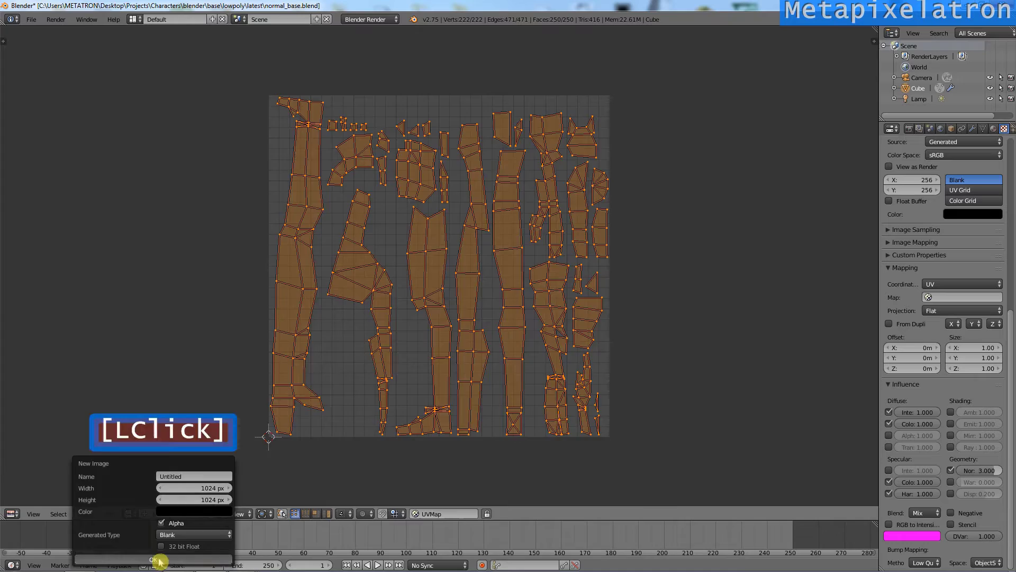
scroll(517, 323, "down", 5)
scroll(467, 222, "down", 1)
scroll(467, 222, "up", 1)
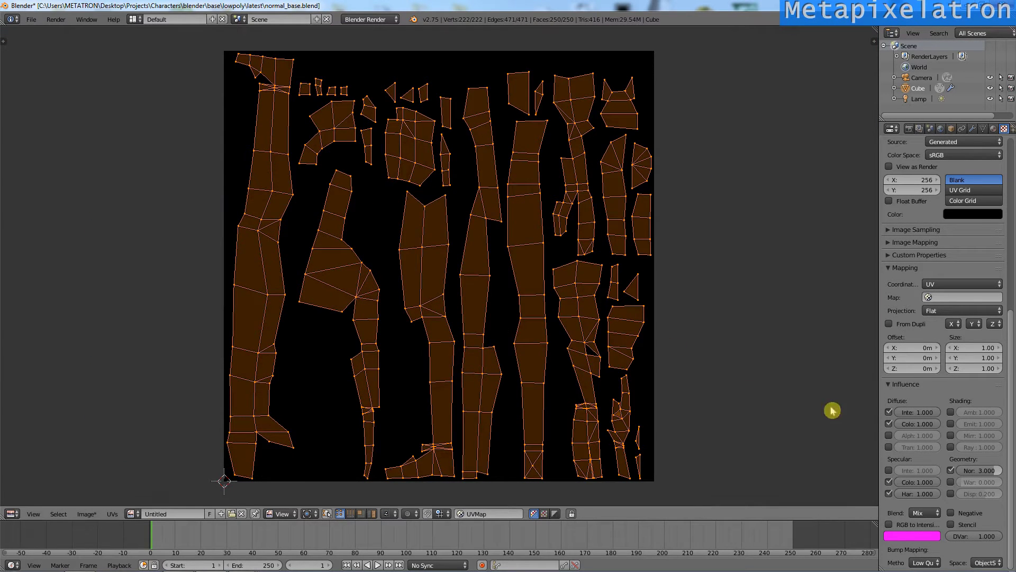
left_click(910, 128)
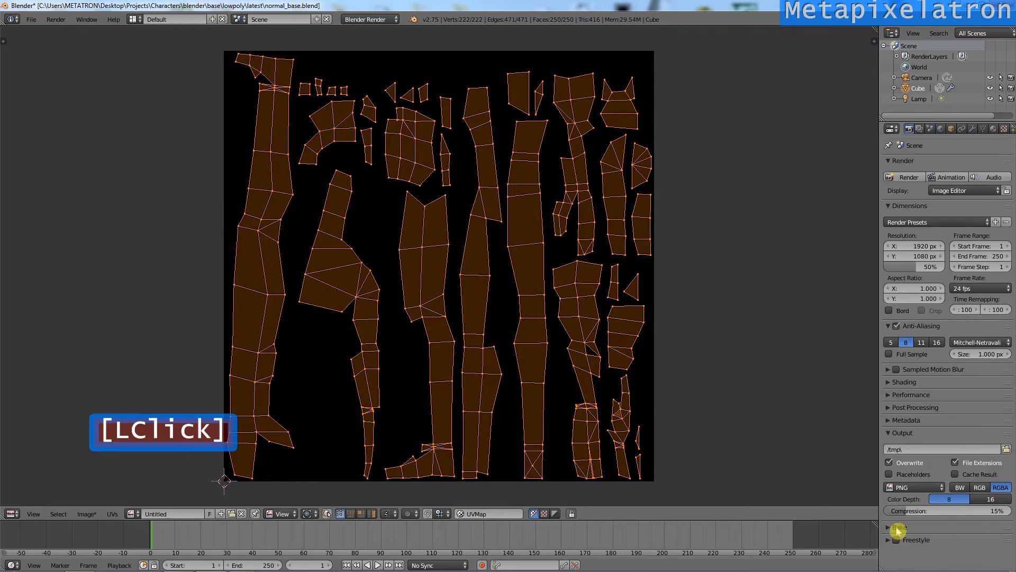
Step: Set Bake Mode to Textures and bake the painted texture into the new image
left_click(897, 528)
scroll(977, 516, "down", 2)
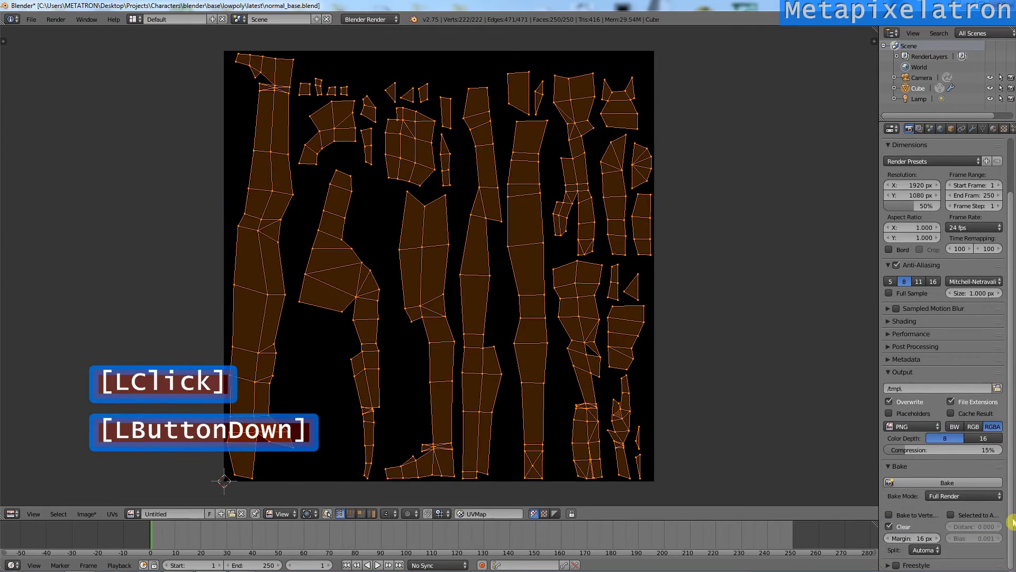
left_click(977, 497)
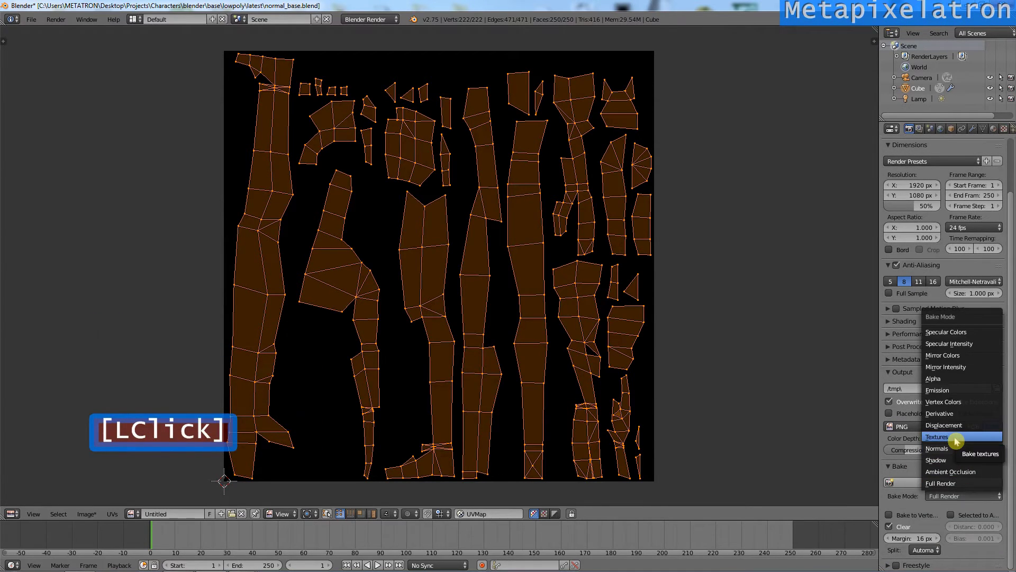
left_click(956, 441)
left_click(955, 483)
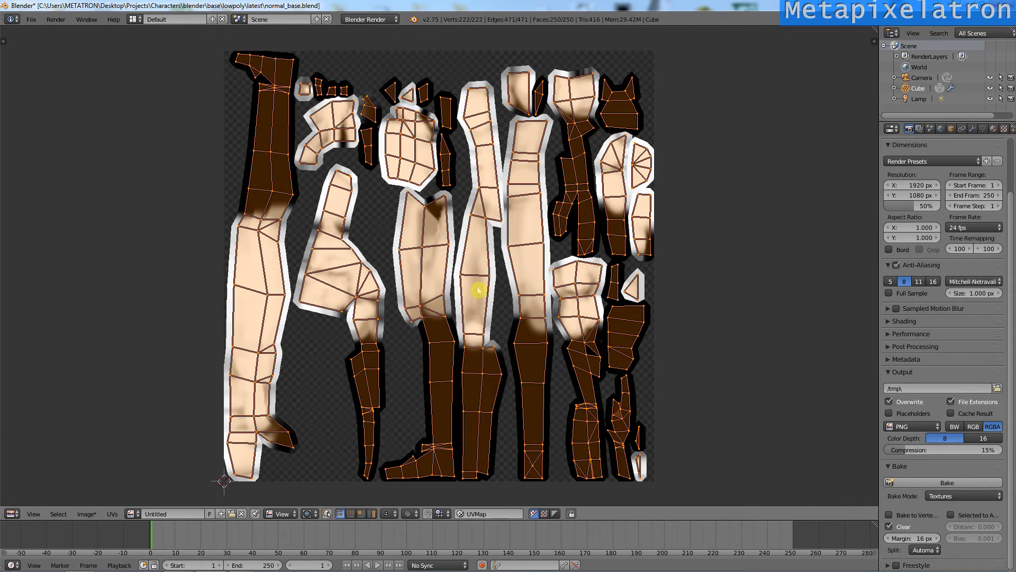
scroll(373, 291, "up", 3)
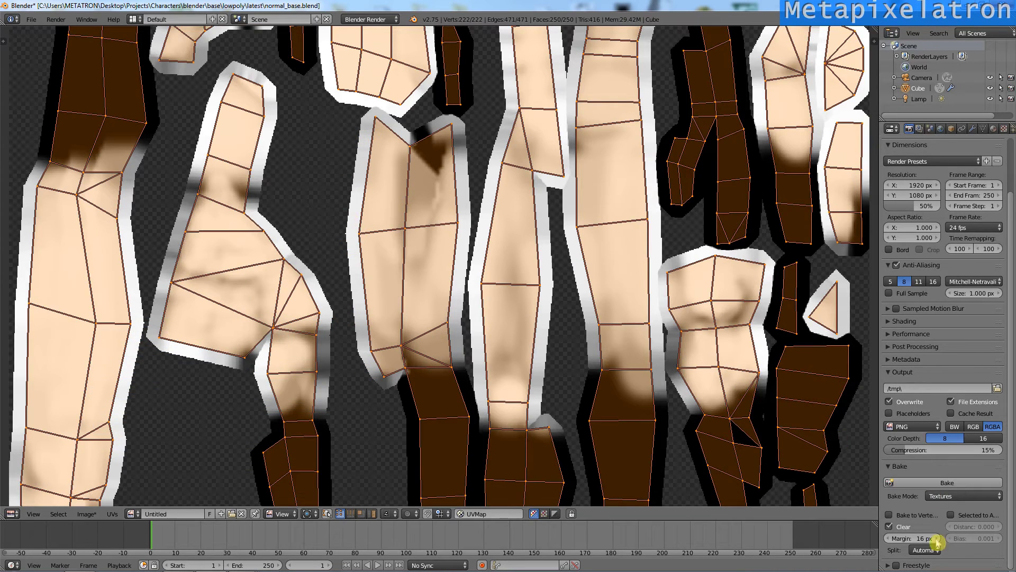
key("ctrl")
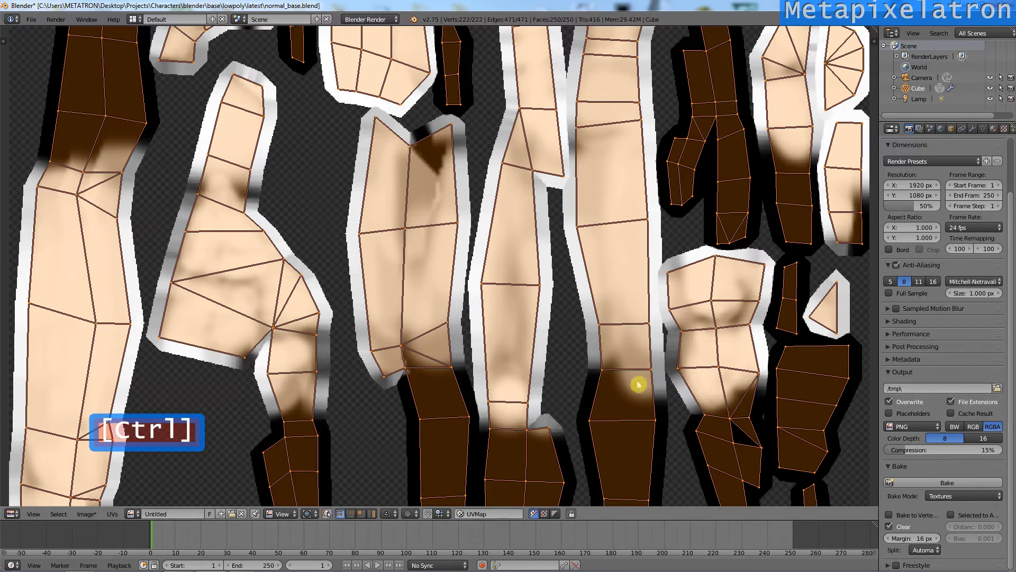
scroll(616, 319, "down", 3)
left_click(12, 513)
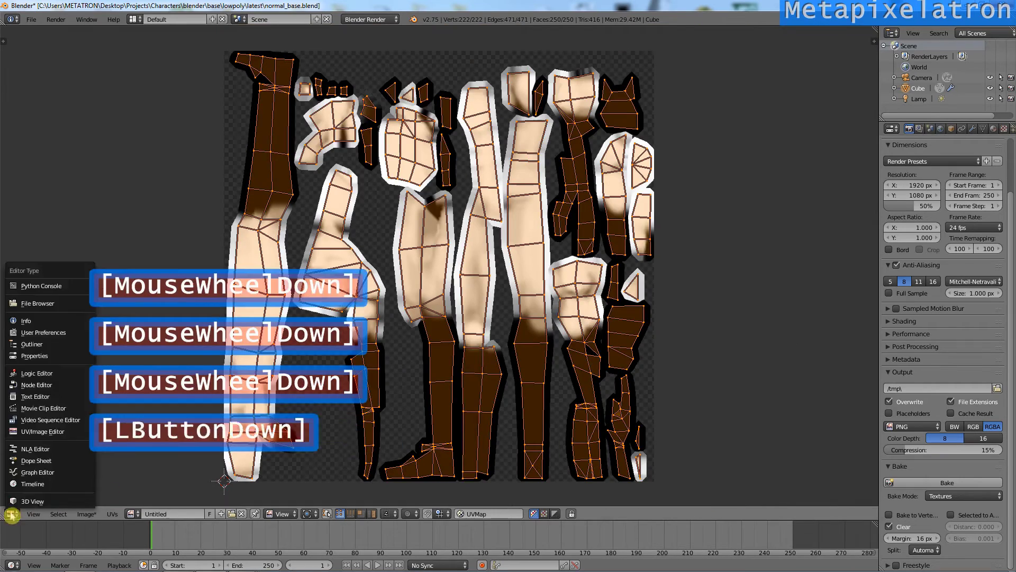
Step: Return to the 3D View, deselect the mesh and switch to Object Mode
left_click(36, 499)
scroll(397, 278, "up", 1)
key("a")
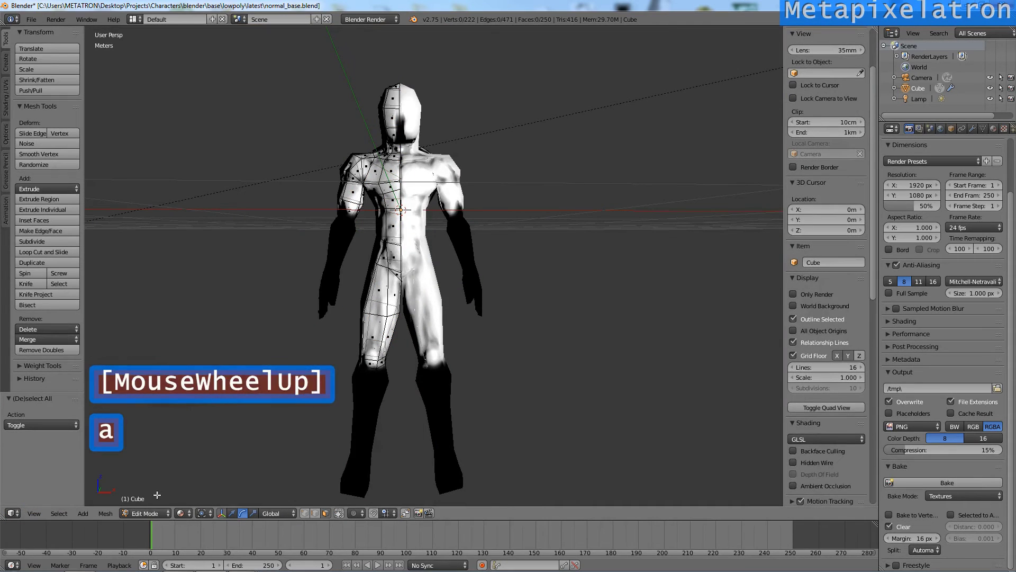
left_click(148, 514)
left_click(156, 500)
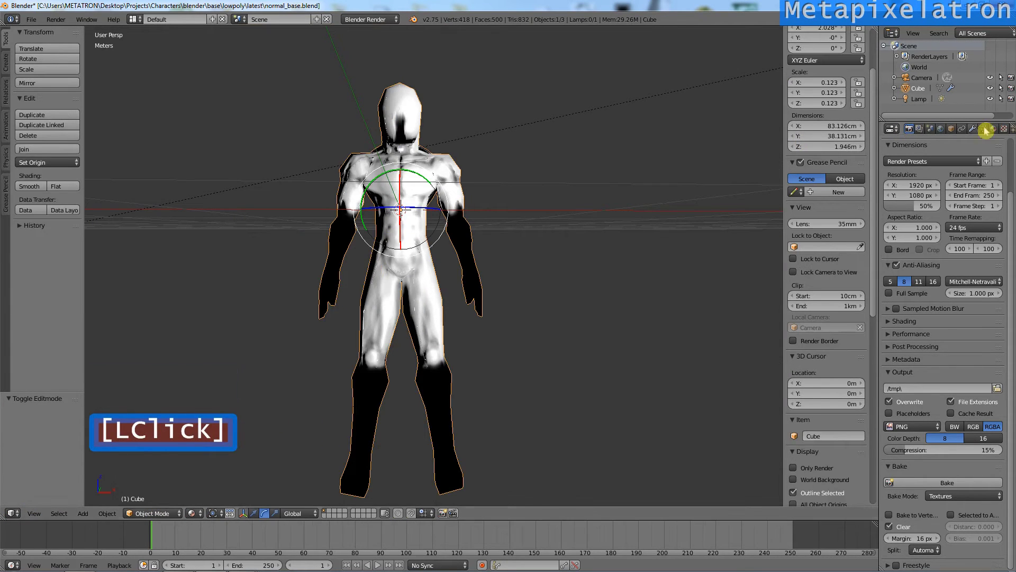
Step: Assign the baked 1024 px Untitled image to the character's texture slot
left_click(1003, 128)
left_click_drag(1012, 337, 1014, 152)
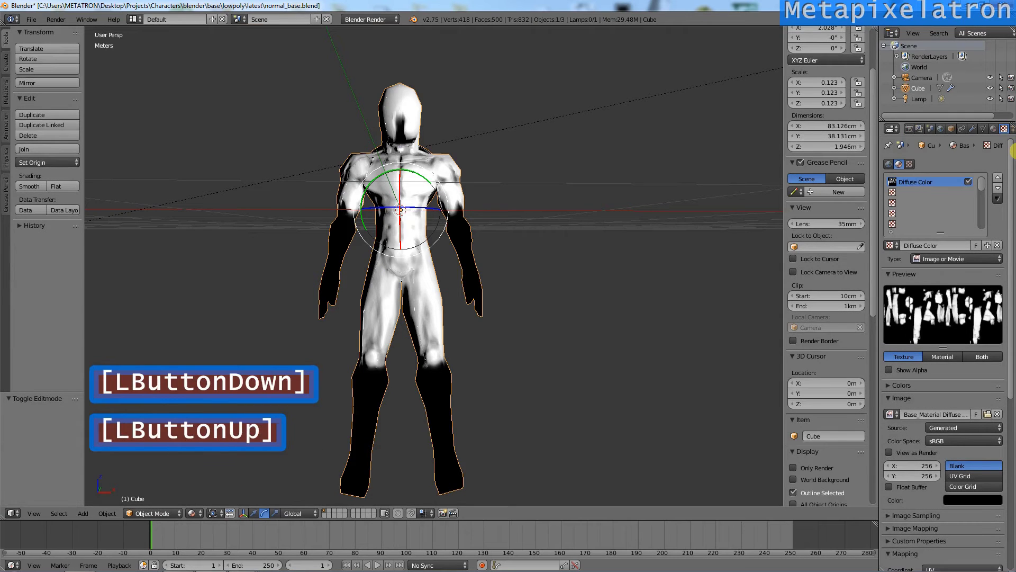
left_click(896, 415)
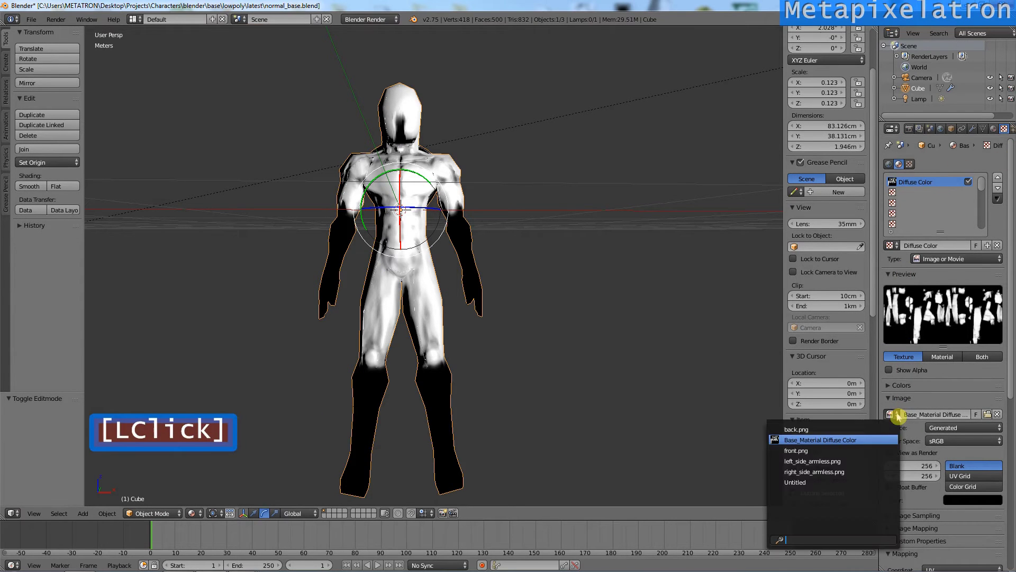
left_click(798, 482)
scroll(477, 238, "up", 2)
scroll(576, 317, "up", 3)
mouse_move(341, 177)
left_mouse_down("alt")
mouse_move(577, 318)
mouse_move(456, 312)
left_mouse_up("alt")
scroll(554, 310, "down", 1)
scroll(517, 306, "down", 8)
scroll(456, 311, "down", 1)
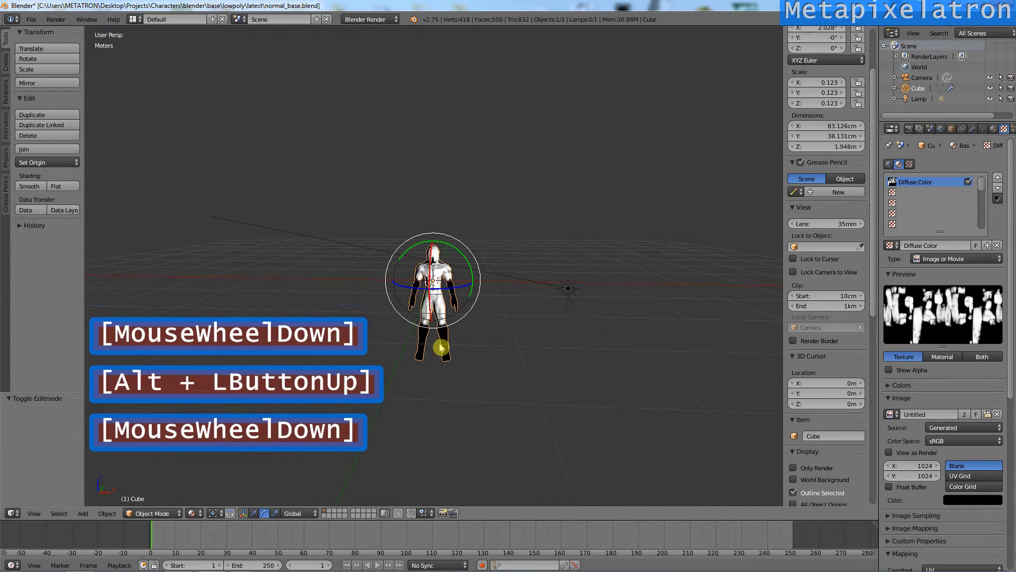
scroll(436, 282, "up", 4)
scroll(445, 298, "up", 4)
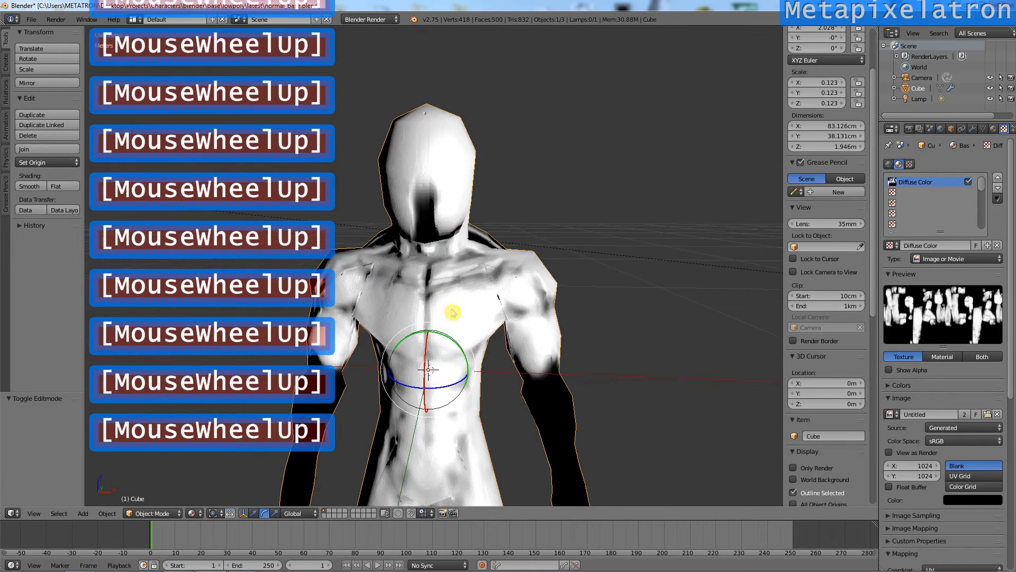
Step: Switch the viewport to Solid shading and enter Texture Paint mode
left_click(193, 513)
left_click(209, 477)
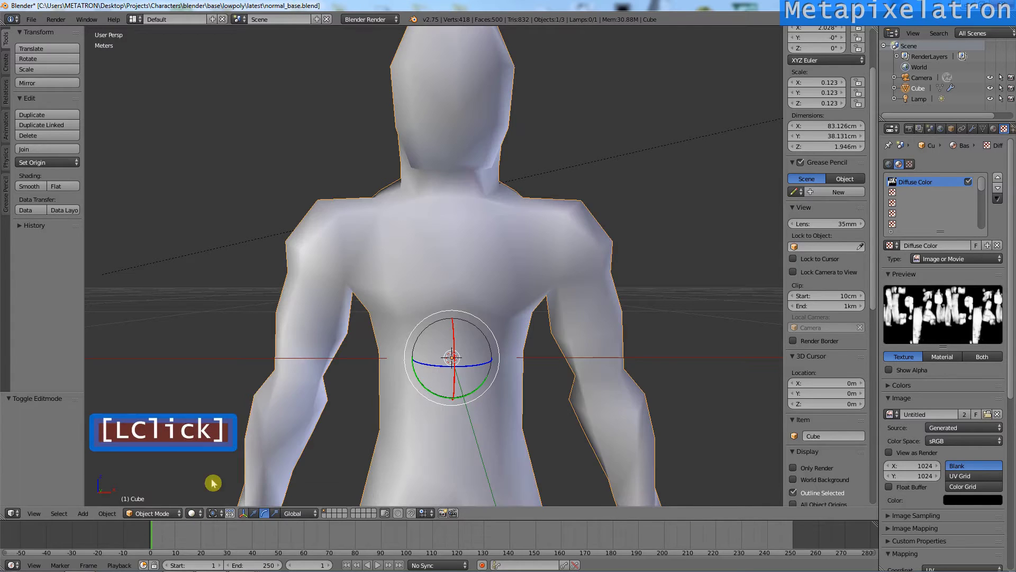
left_click(156, 513)
left_click(186, 448)
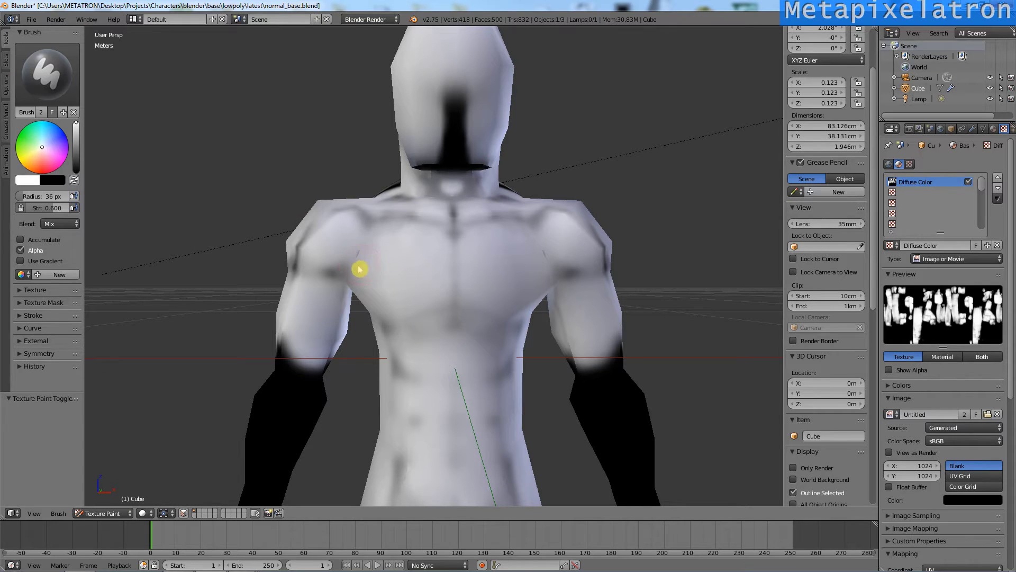
Step: Paint touch-up strokes across the chest and upper chest from several angles
left_click(370, 234)
left_click(403, 231)
left_click_drag(404, 231, 404, 290, "alt")
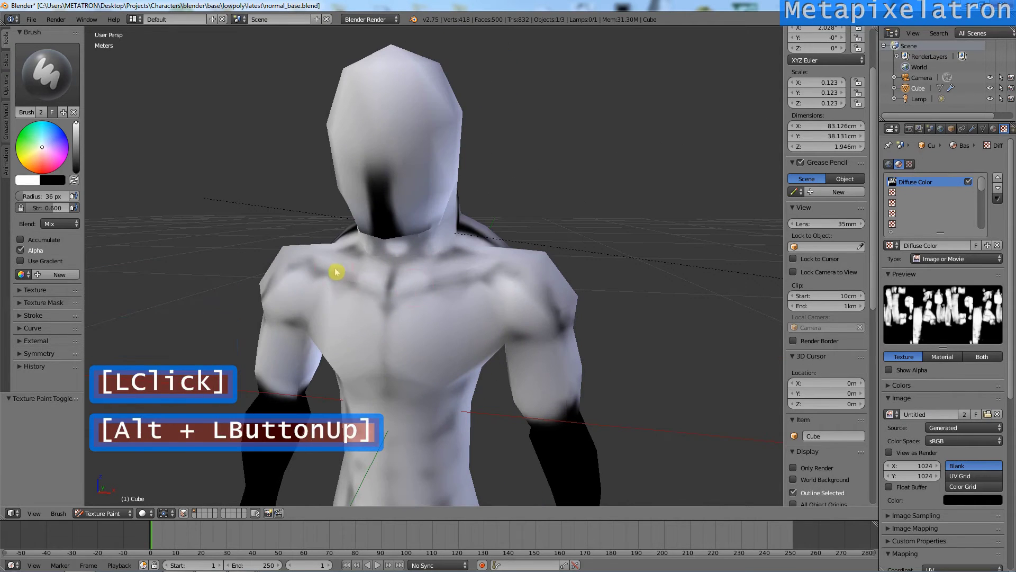
left_click(484, 285)
left_click_drag(472, 297, 484, 340)
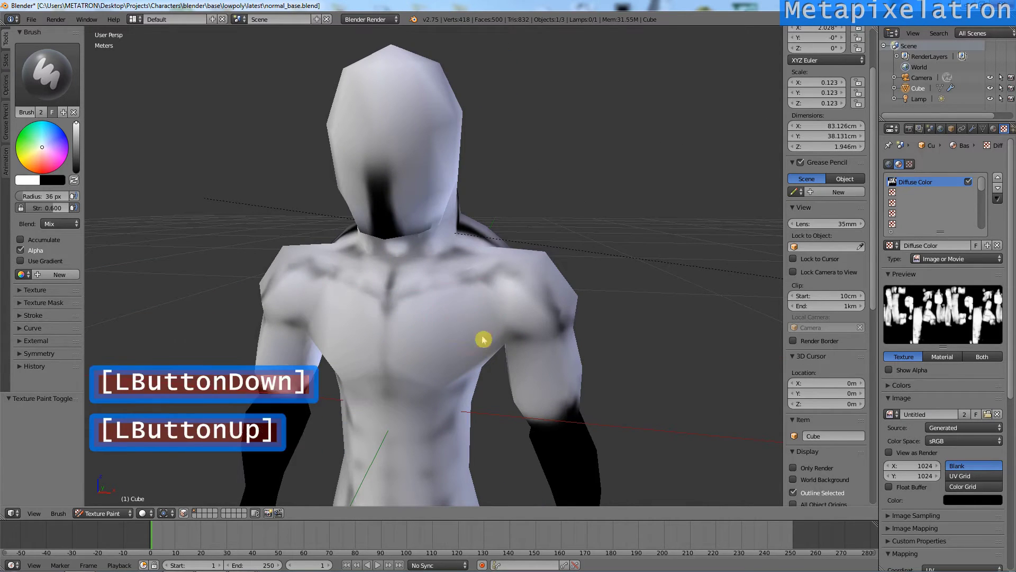
scroll(484, 340, "down", 3)
left_click_drag(504, 297, 495, 336, "alt")
scroll(495, 336, "up", 2)
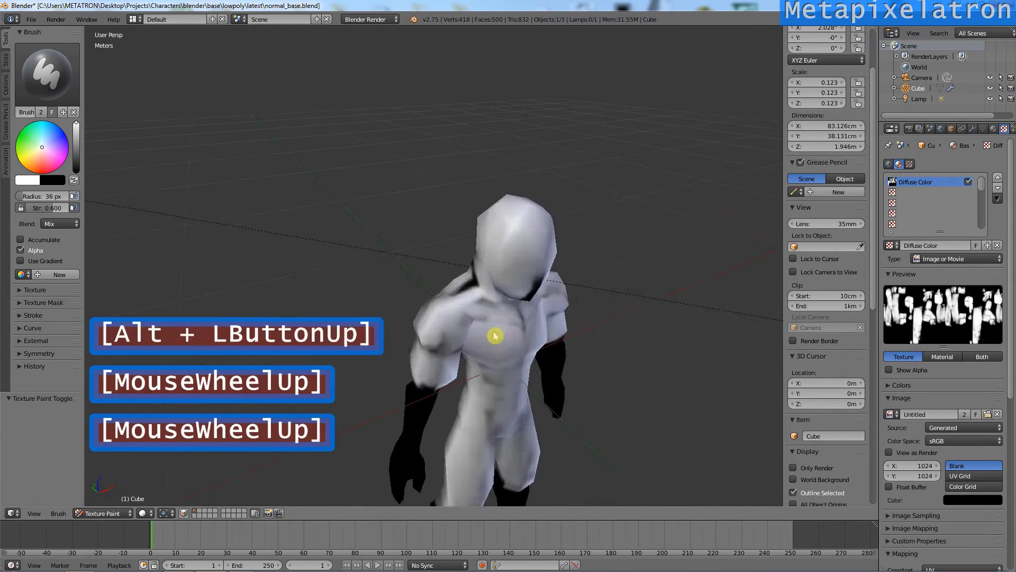
scroll(495, 336, "up", 2)
left_click(565, 417)
left_click(587, 405)
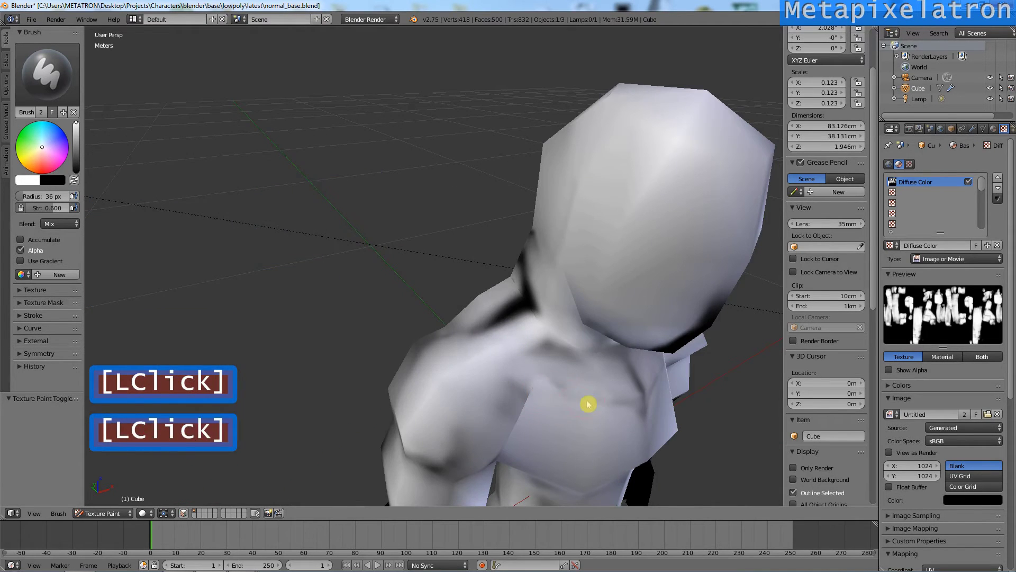
Step: Orbit back to a front view of the figure and return to Object Mode
left_click_drag(588, 405, 434, 347, "alt")
scroll(434, 347, "down", 3)
left_click_drag(534, 344, 524, 341, "alt")
scroll(524, 341, "down", 1)
scroll(493, 377, "down", 2)
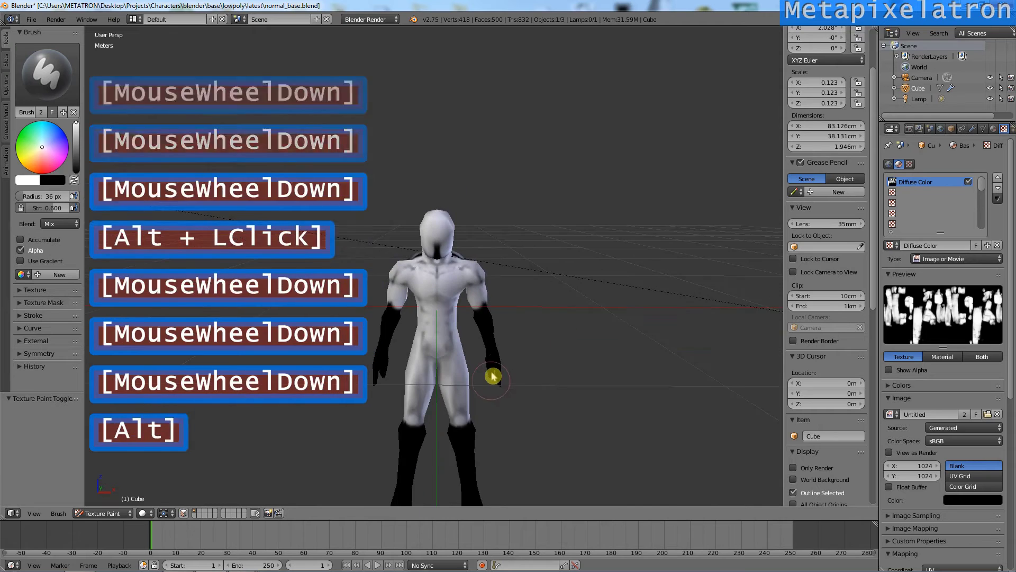
left_click_drag(493, 376, 493, 334, "alt")
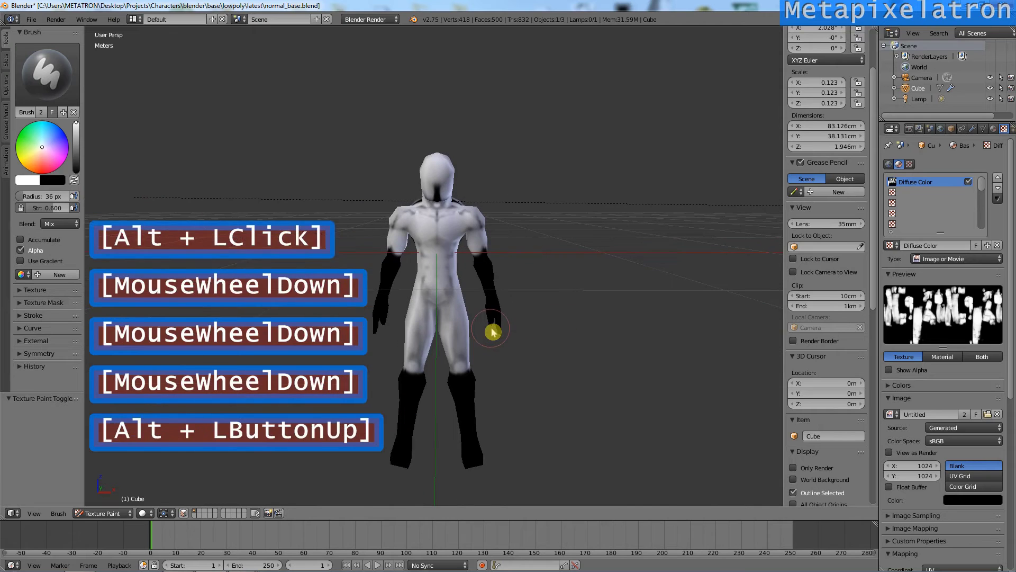
left_click(93, 513)
Step: Use Texture shading, rotate the selected figure about 42° on Z, then deselect all
left_click(194, 513)
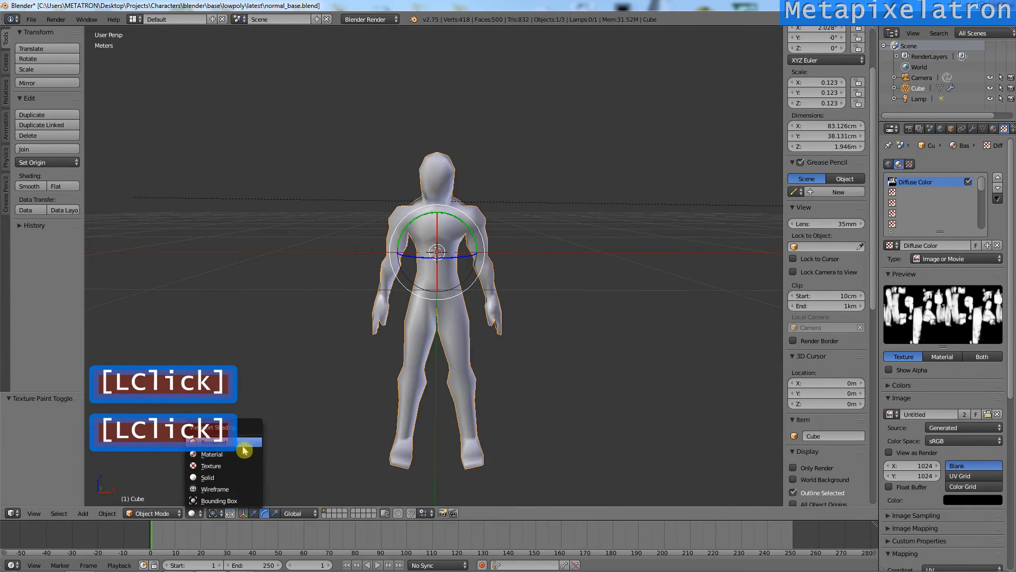
left_click(245, 450)
scroll(495, 320, "up", 1)
scroll(494, 319, "up", 2)
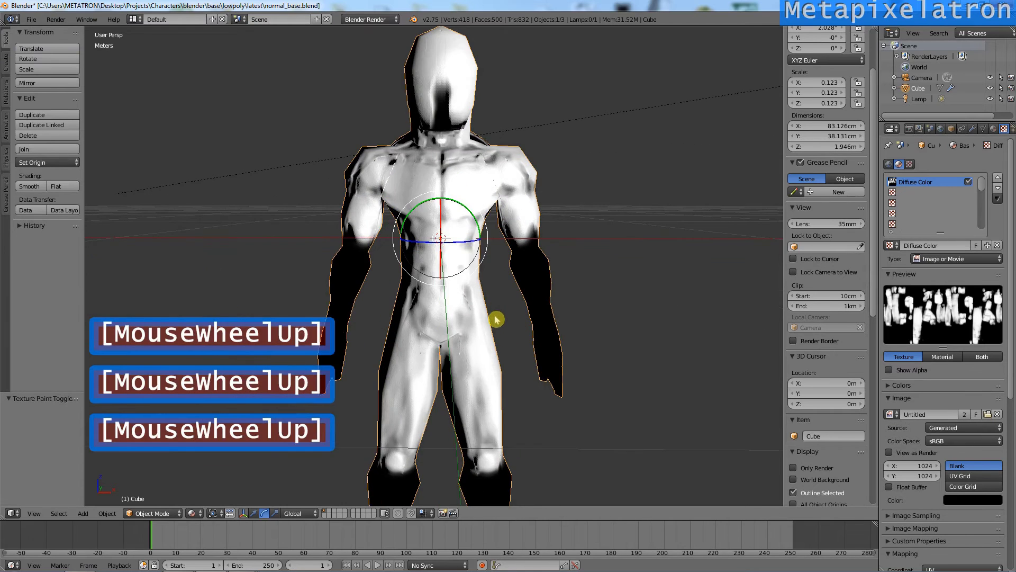
key("a")
left_click_drag(495, 320, 420, 314, "alt")
scroll(419, 315, "down", 2)
right_click(416, 318)
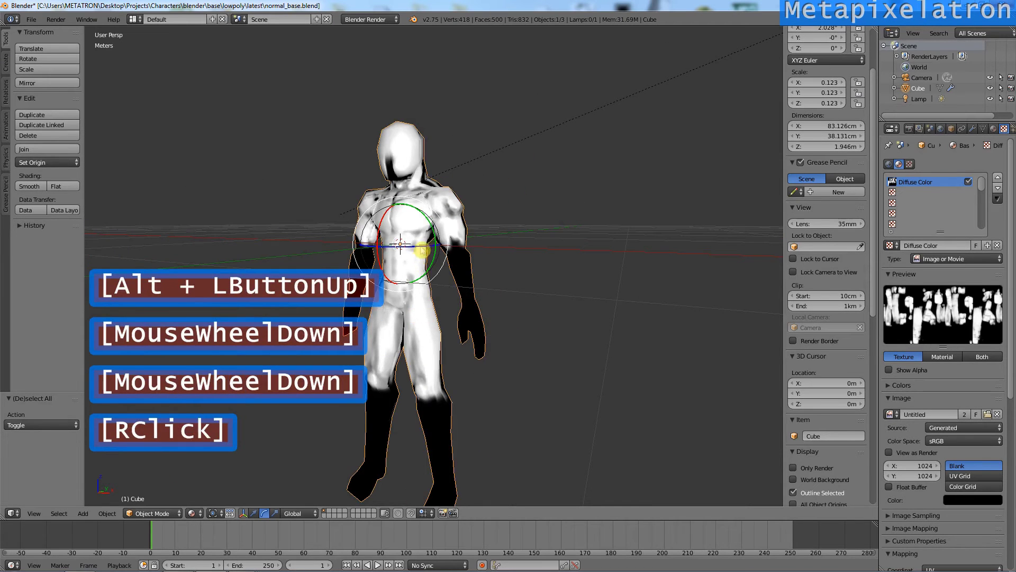
mouse_move(420, 251)
left_mouse_down("ctrl")
mouse_move(370, 253)
mouse_move(446, 318)
mouse_move(594, 390)
mouse_move(488, 236)
mouse_move(447, 207)
mouse_move(374, 209)
mouse_move(463, 393)
mouse_move(551, 224)
mouse_move(386, 216)
left_mouse_up("ctrl")
scroll(370, 254, "up", 2)
scroll(516, 358, "up", 2)
scroll(594, 390, "down", 1)
scroll(522, 279, "down", 1)
scroll(528, 280, "down", 5)
key("a")
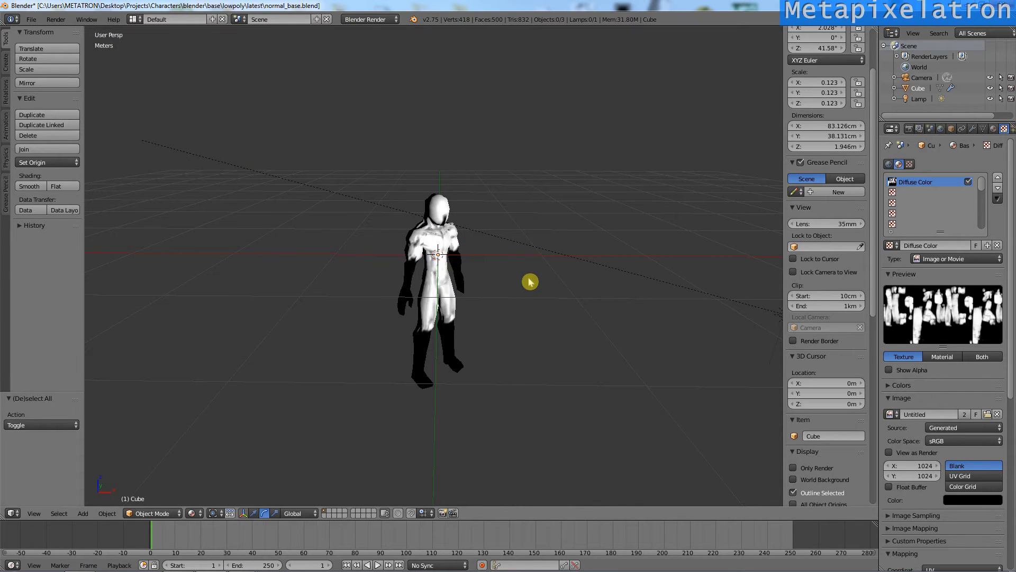
left_click(12, 515)
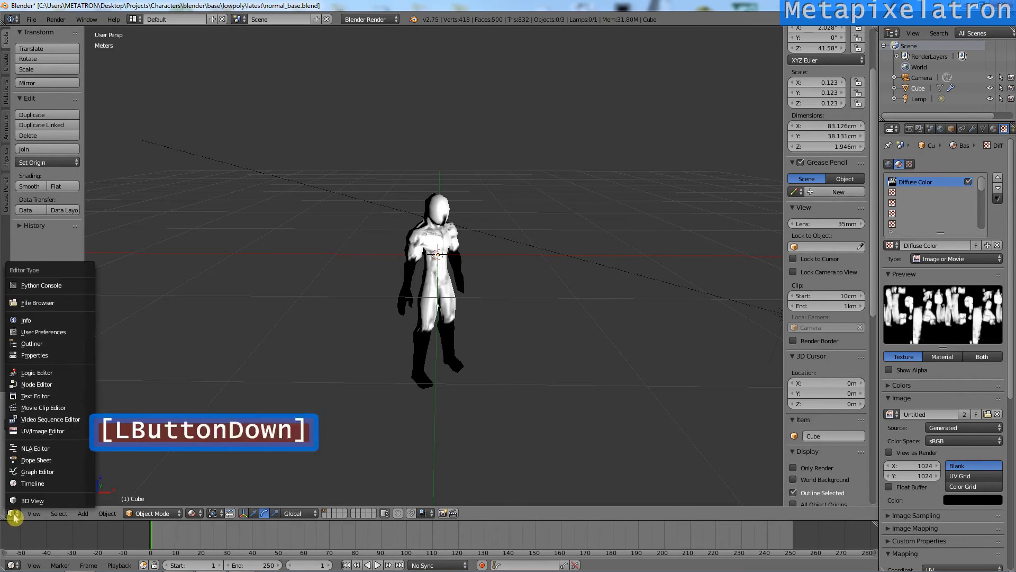
left_click(61, 433)
left_click(62, 515)
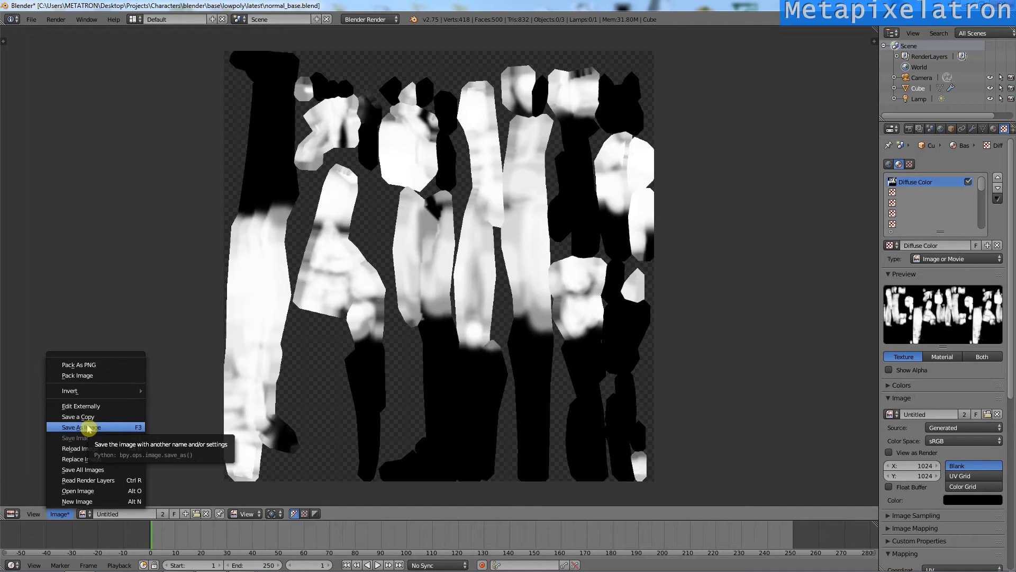
left_click(87, 428)
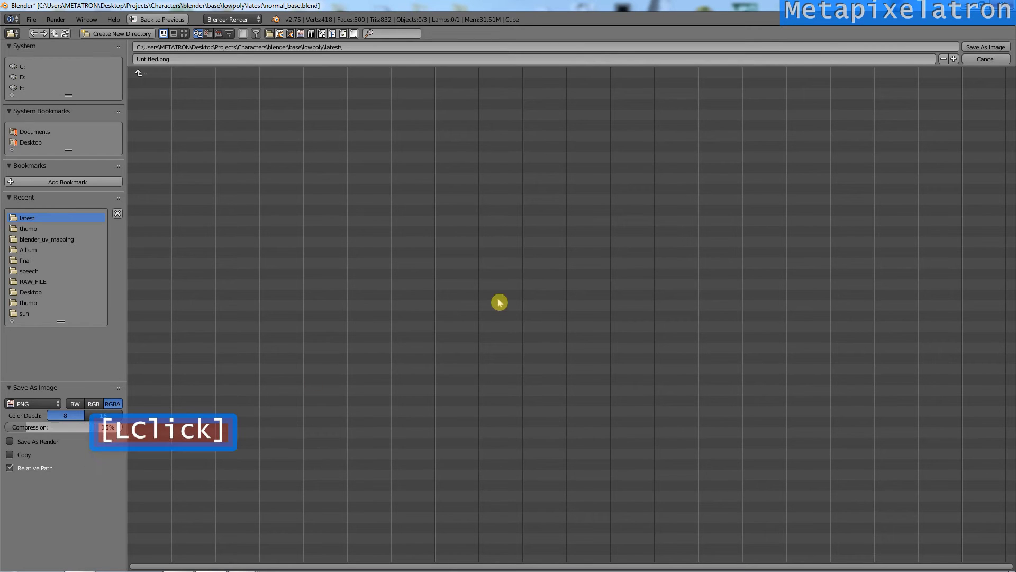
left_click(995, 58)
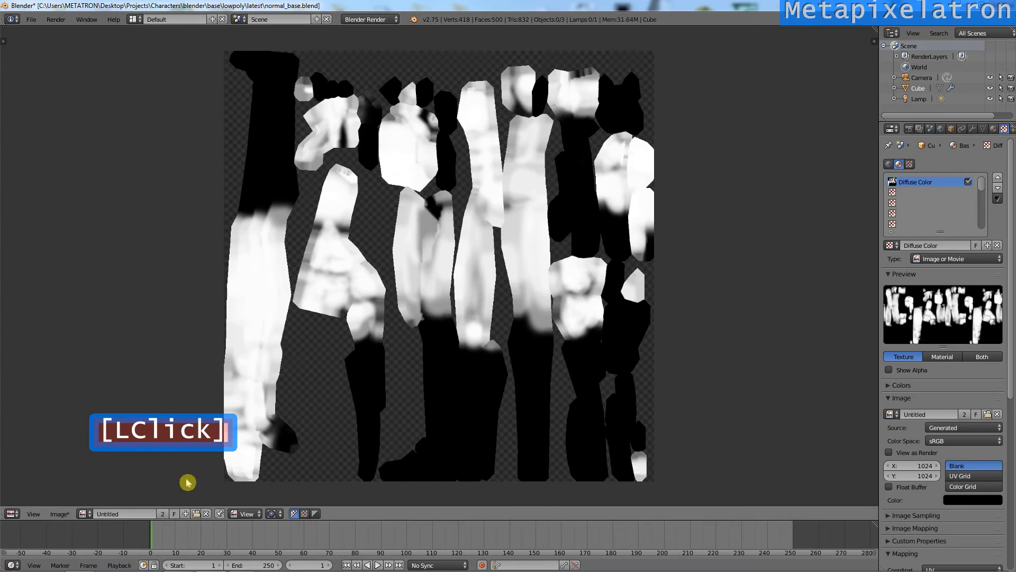
left_click(14, 515)
left_click(47, 499)
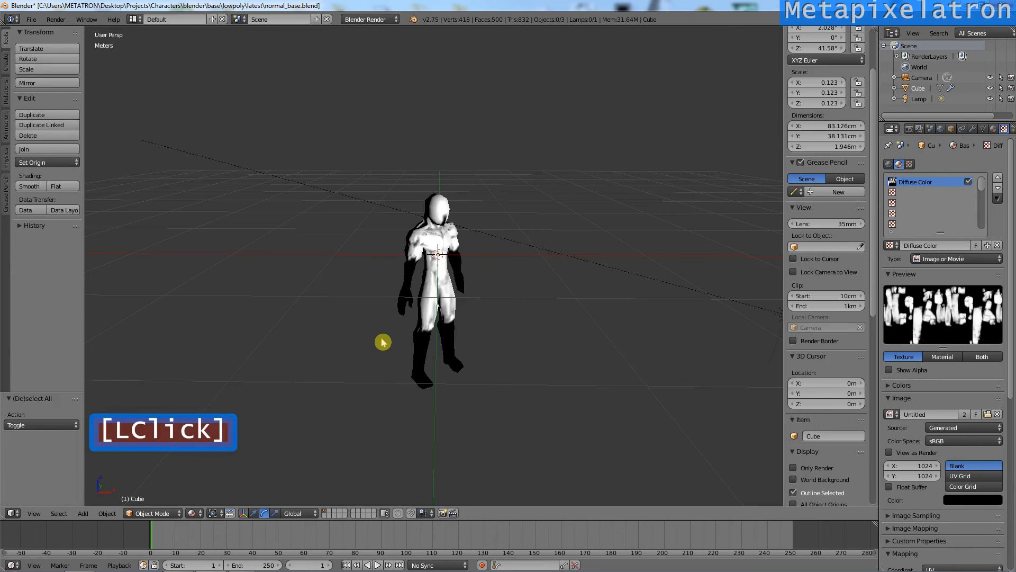
scroll(499, 265, "up", 5)
Step: Select the figure, rotate it further around Z, then deselect everything
mouse_move(500, 265)
left_mouse_down("alt")
mouse_move(473, 282)
mouse_move(457, 256)
mouse_move(472, 259)
mouse_move(500, 233)
mouse_move(637, 262)
left_mouse_up("alt")
right_click(483, 250)
left_click(524, 239, "alt")
scroll(517, 248, "up", 2)
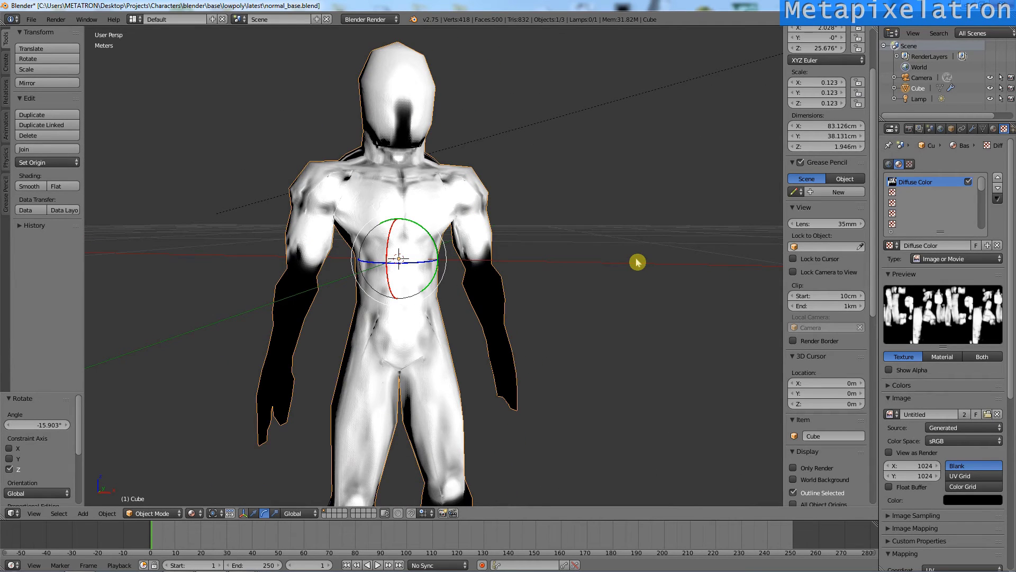
left_click_drag(425, 395, 397, 357, "alt")
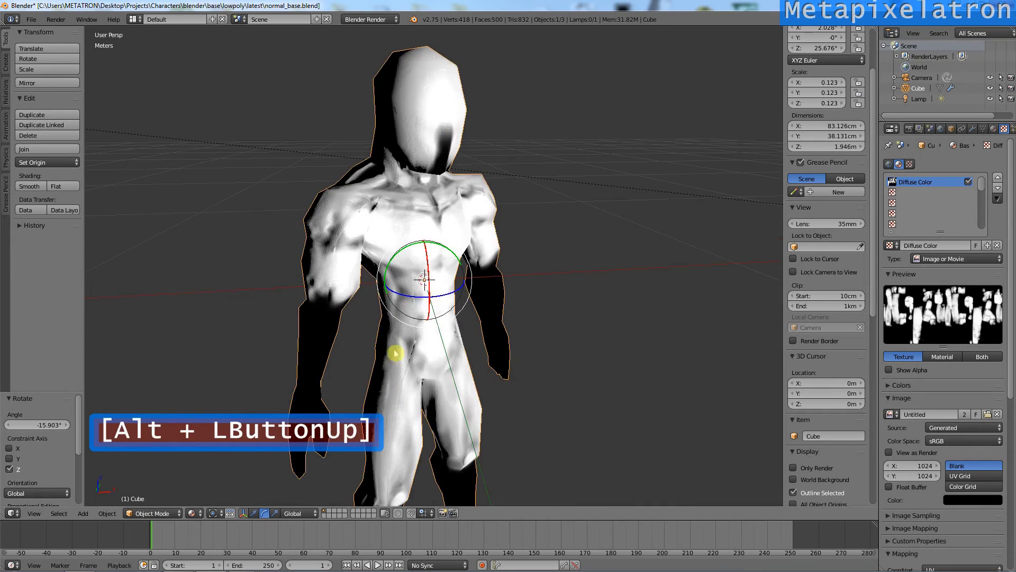
left_click_drag(447, 303, 359, 247)
mouse_move(381, 254)
left_mouse_down("alt")
mouse_move(481, 266)
mouse_move(474, 329)
mouse_move(473, 281)
mouse_move(466, 329)
left_mouse_up("alt")
key("a")
scroll(466, 322, "up", 2)
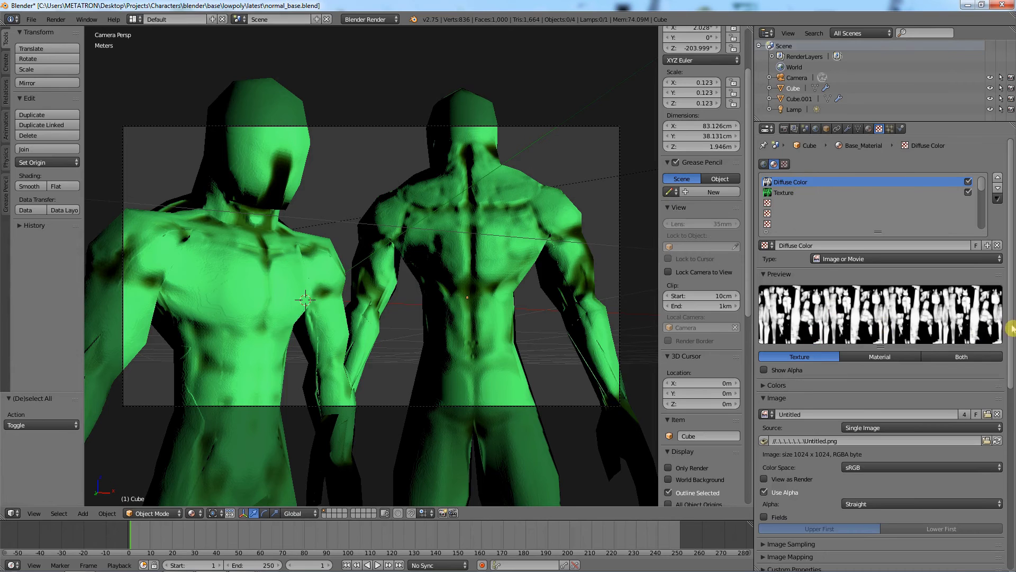
scroll(1013, 327, "down", 10)
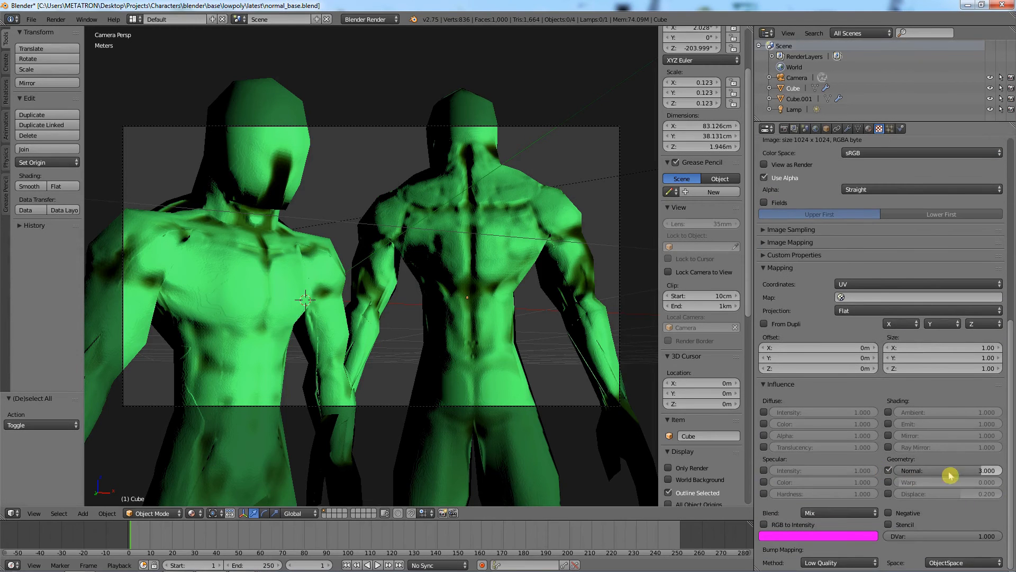
left_click_drag(1010, 486, 1012, 290)
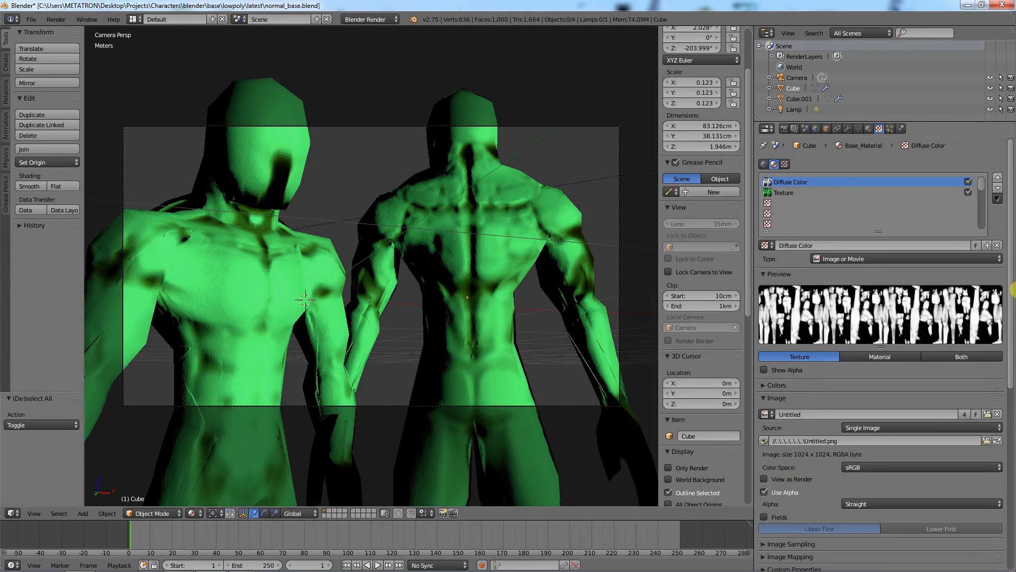
left_click_drag(1012, 221, 998, 470)
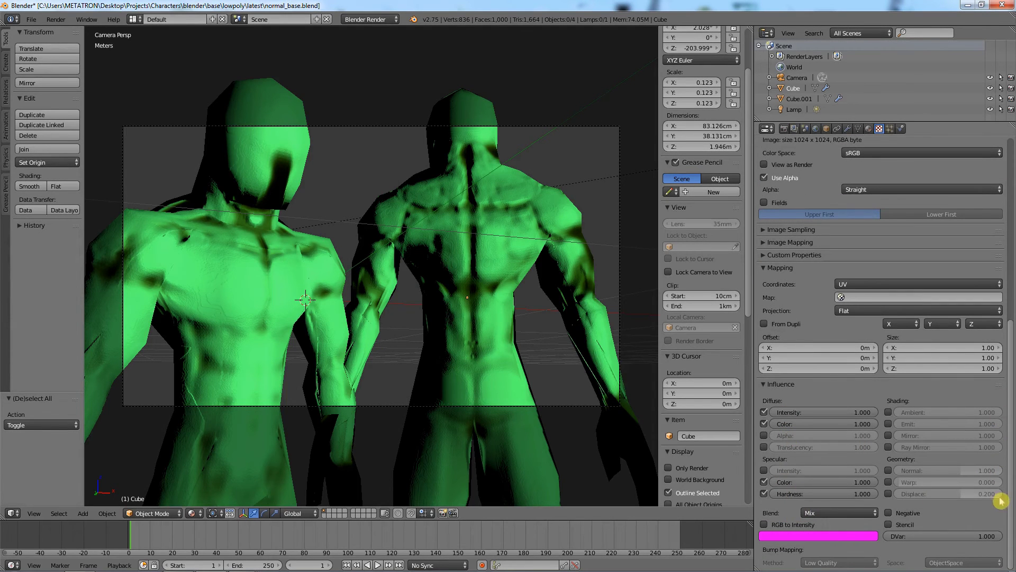
scroll(1001, 501, "up", 3)
scroll(1002, 500, "up", 7)
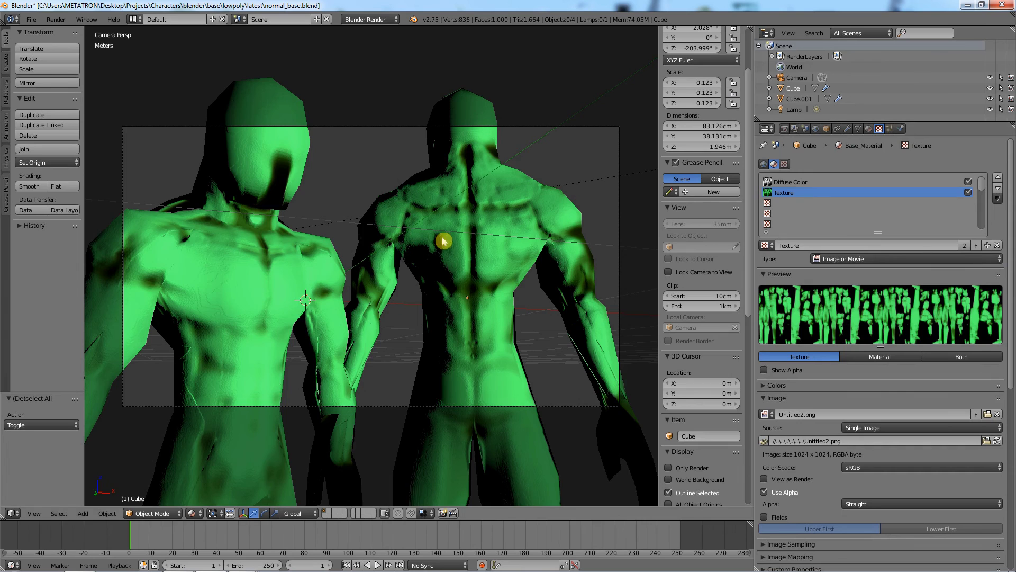
left_click(969, 192)
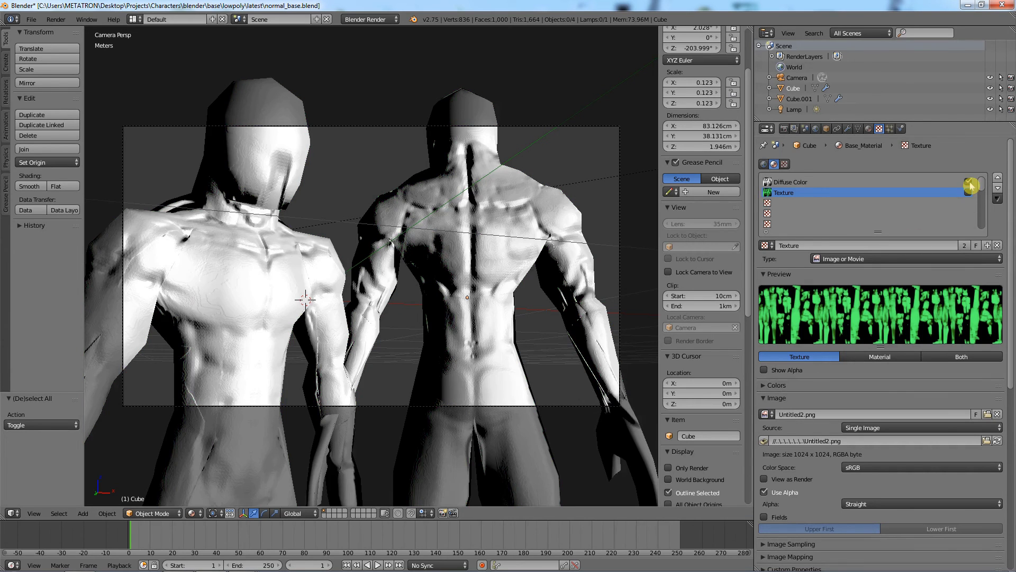
left_click(970, 188)
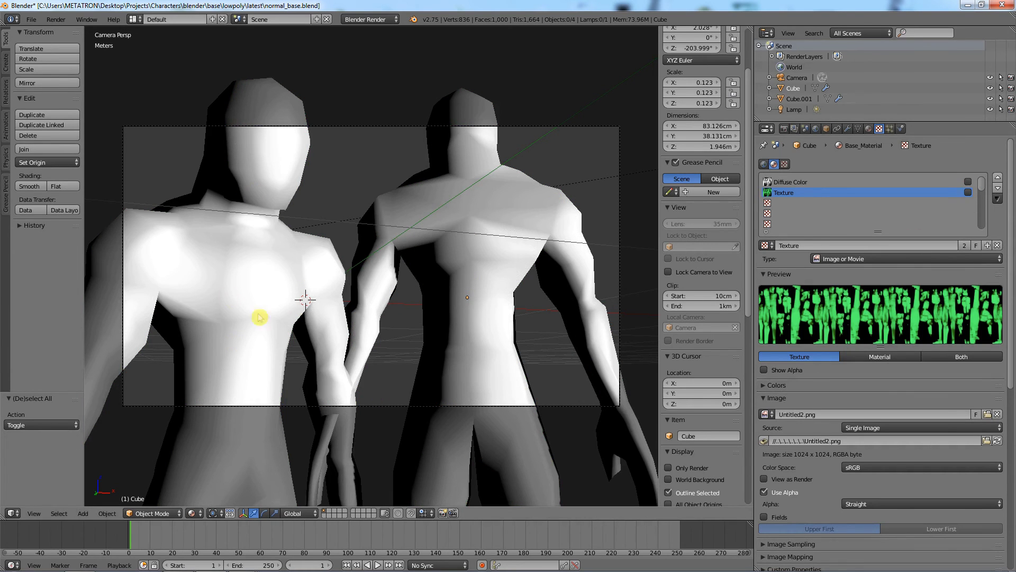
left_click(969, 191)
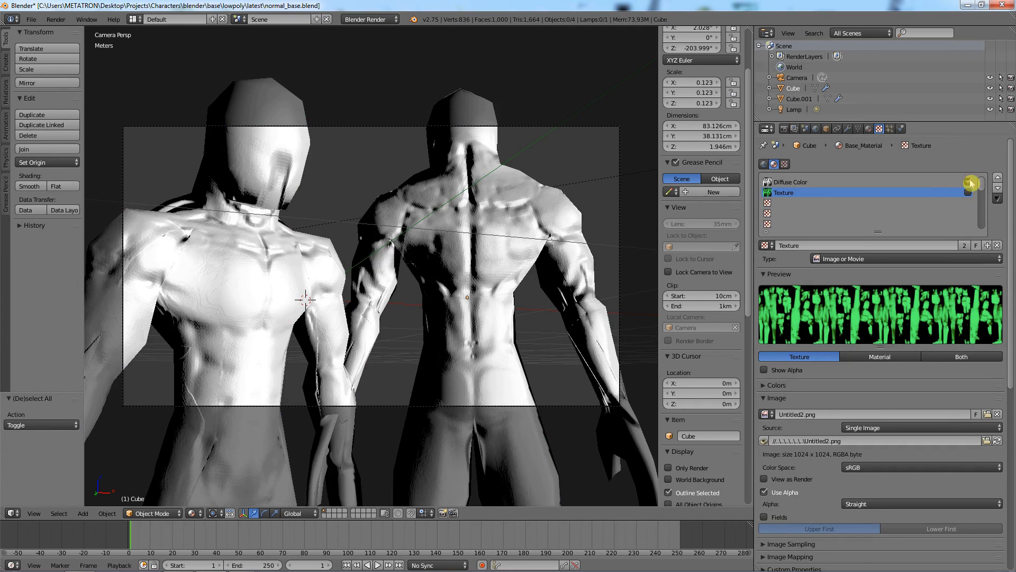
left_click(969, 192)
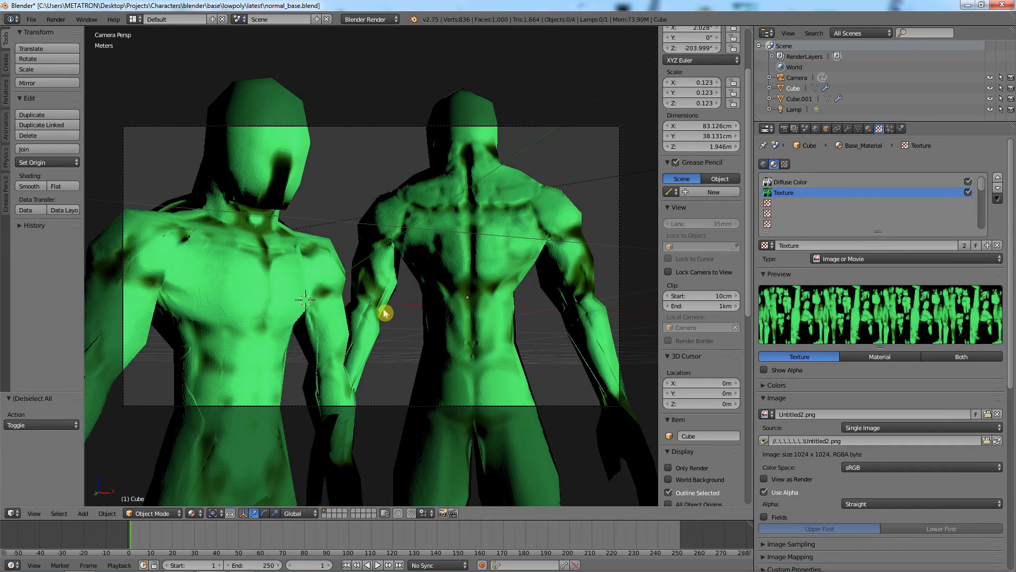